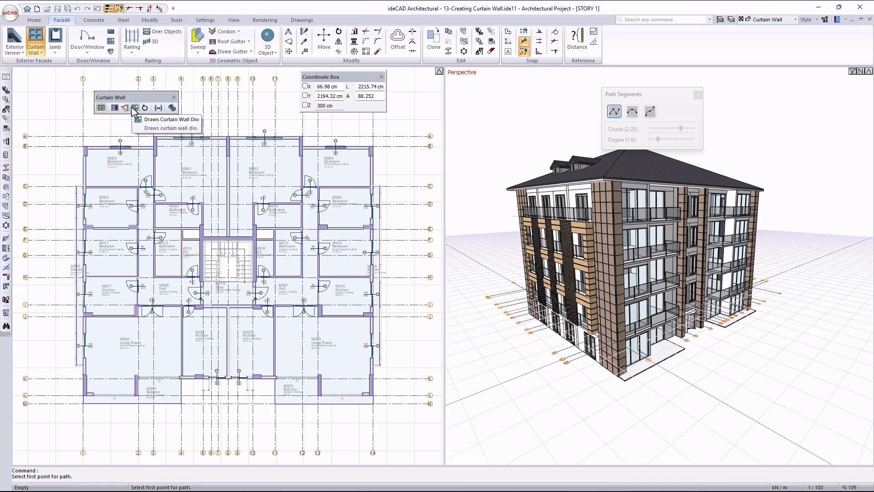
Open the curtain wall settings and look through the general line type options.
{"action": "left_click", "coordinate": [172, 108]}
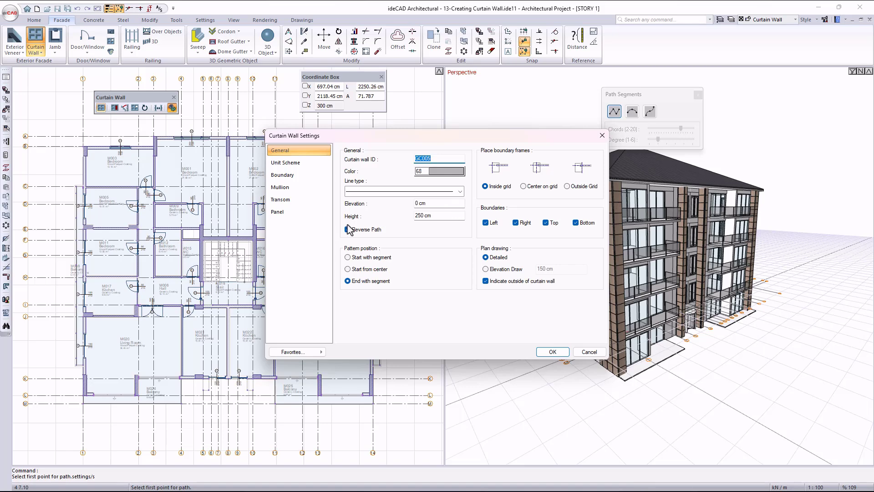
{"action": "left_click", "coordinate": [460, 192]}
{"action": "key", "text": "Escape"}
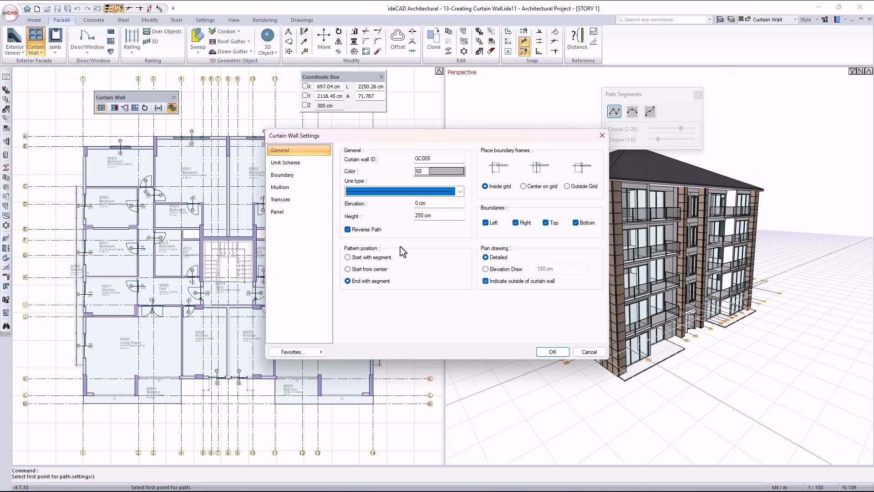
Try adding a 50 cm mullion interval and a 50 cm transom interval to the unit scheme, and delete both.
{"action": "left_click", "coordinate": [299, 164]}
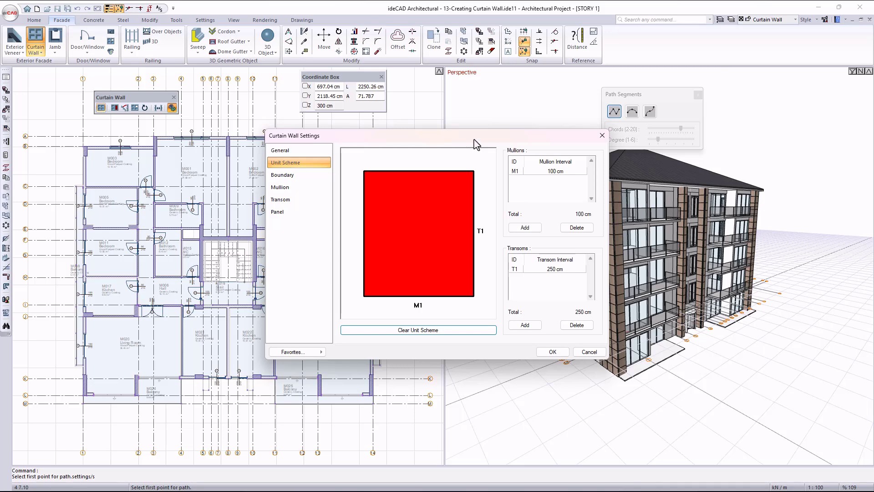
{"action": "left_click", "coordinate": [525, 227]}
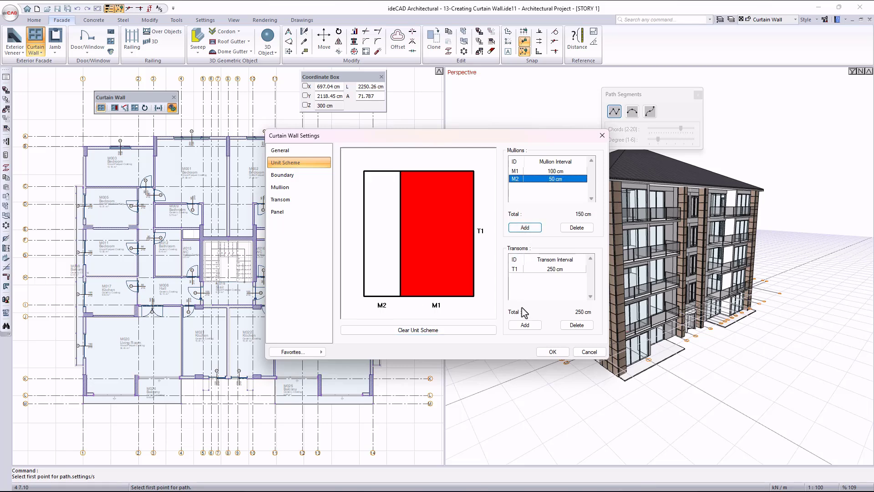
{"action": "left_click", "coordinate": [525, 324]}
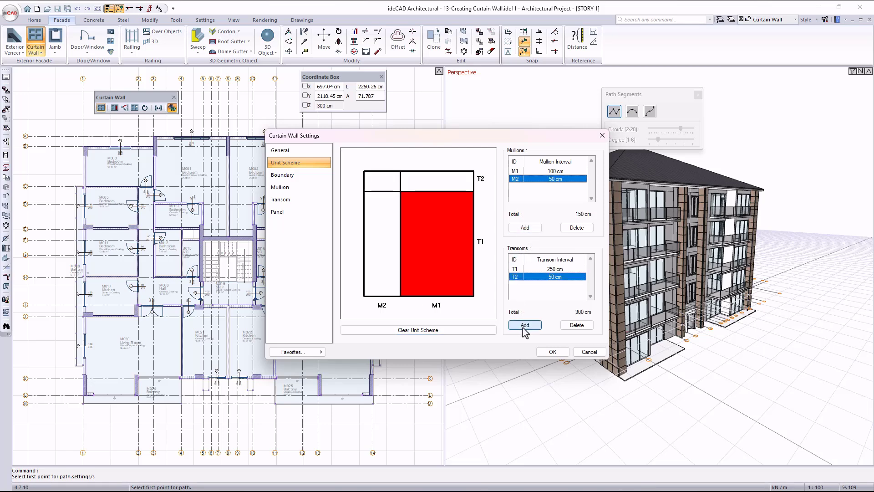
{"action": "left_click", "coordinate": [577, 325]}
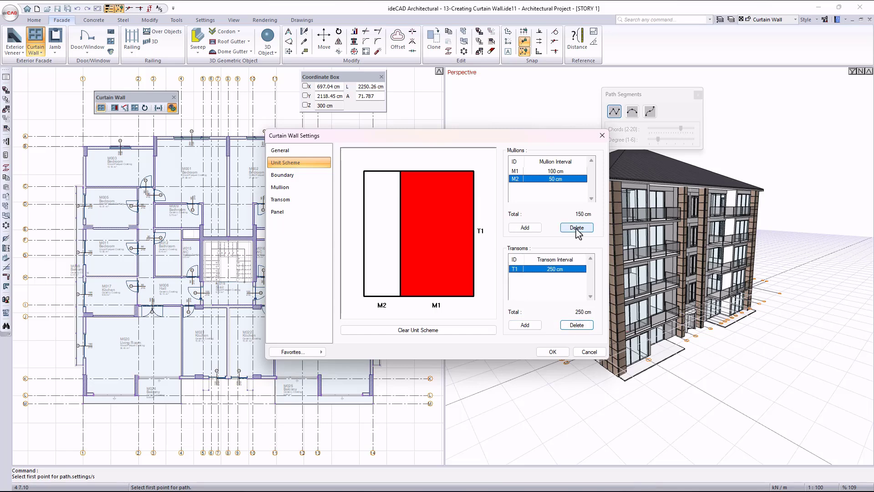
{"action": "left_click", "coordinate": [576, 227]}
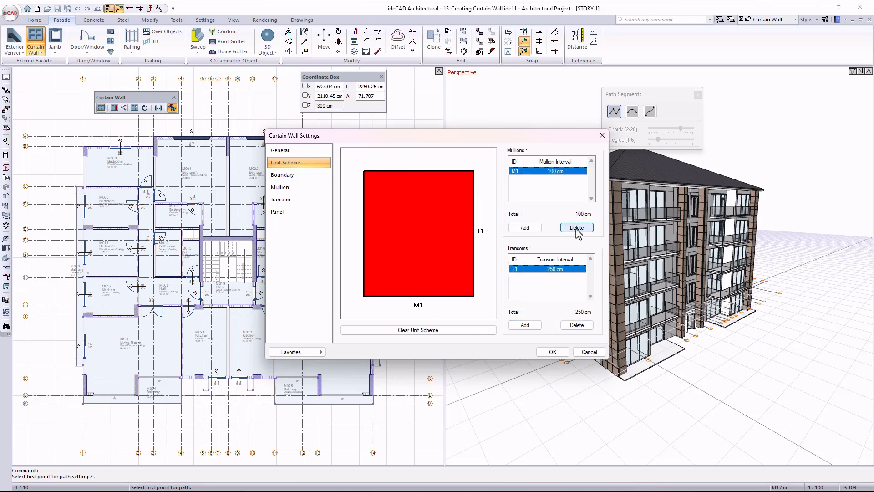
Cycle the unit scheme cell through Type 2, Type 3 and General, returning it to Type 1.
{"action": "left_click", "coordinate": [424, 226]}
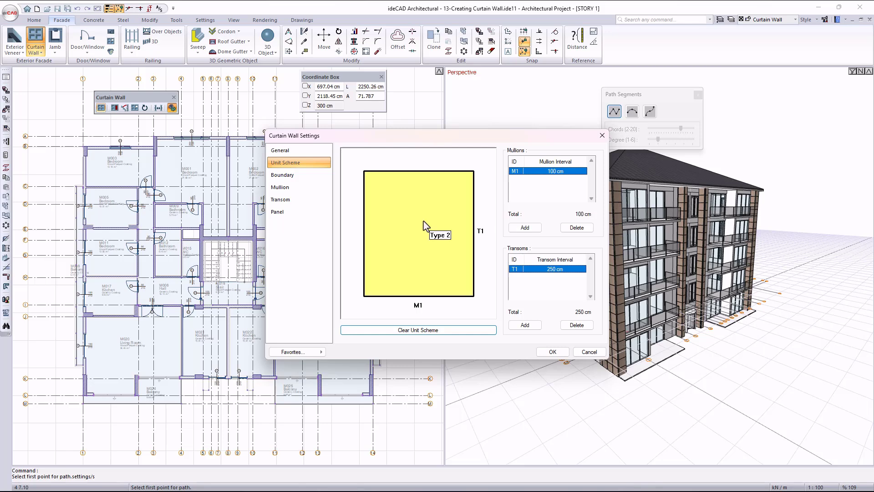
{"action": "left_click", "coordinate": [424, 226]}
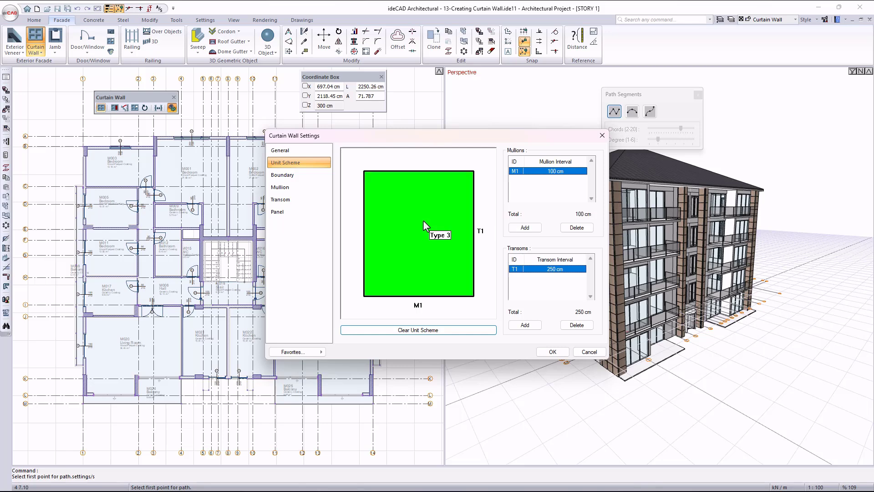
{"action": "left_click", "coordinate": [424, 226]}
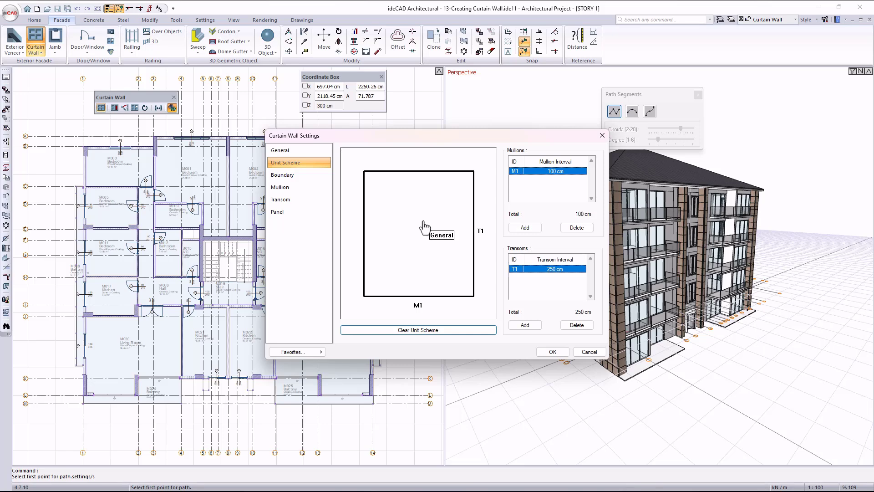
{"action": "left_click", "coordinate": [424, 227]}
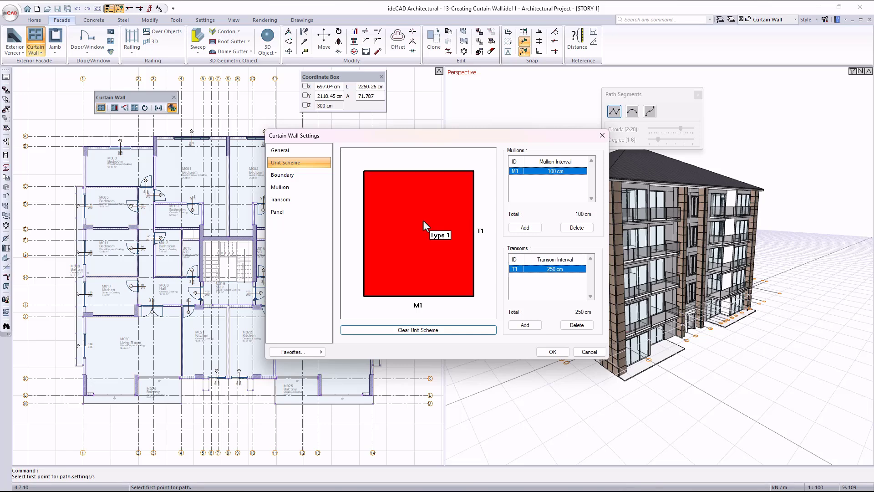
Review the boundary, mullion and transom settings of the curtain wall.
{"action": "left_click", "coordinate": [294, 177]}
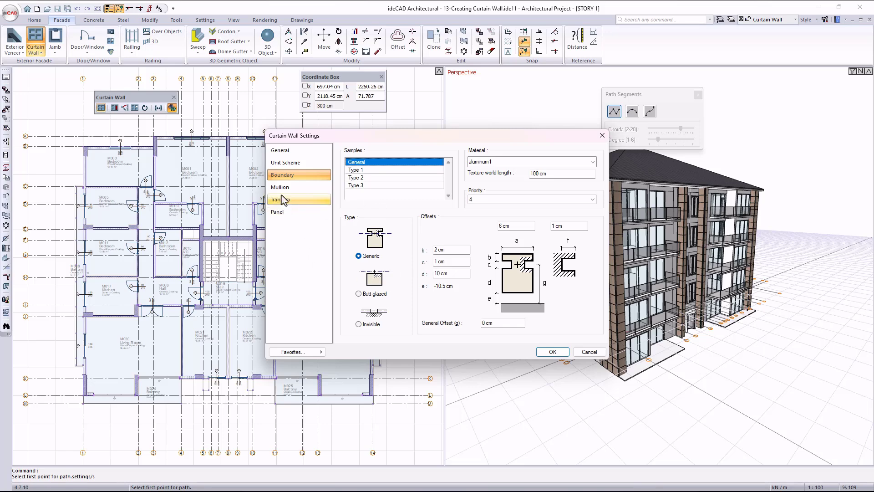
{"action": "left_click", "coordinate": [281, 189]}
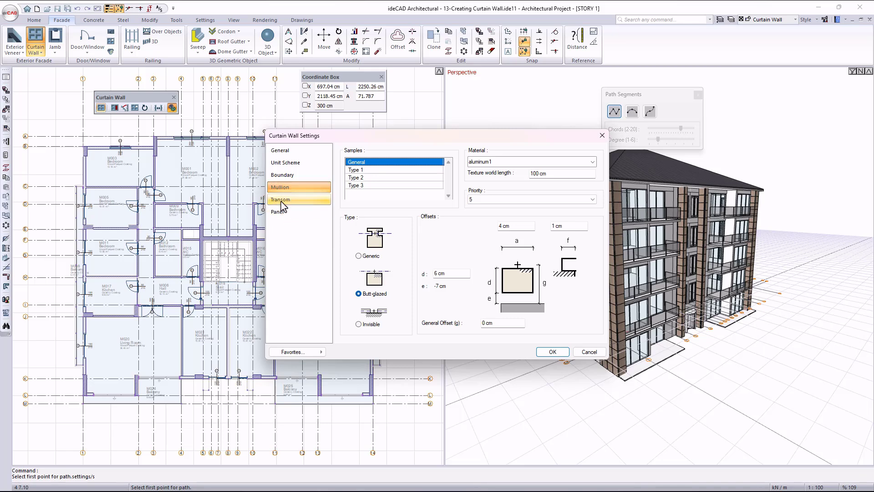
{"action": "left_click", "coordinate": [281, 199]}
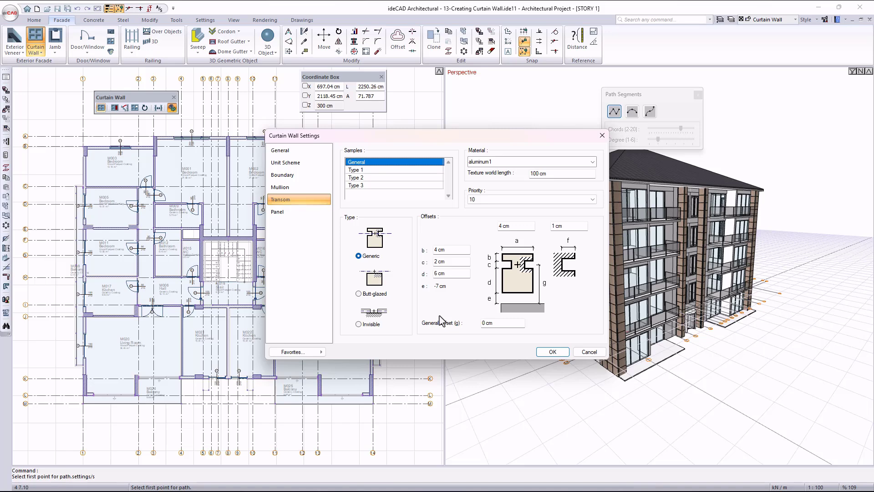
Try the Butt-glazed and Invisible types for the General transom sample, and return it to Generic.
{"action": "left_click", "coordinate": [362, 294]}
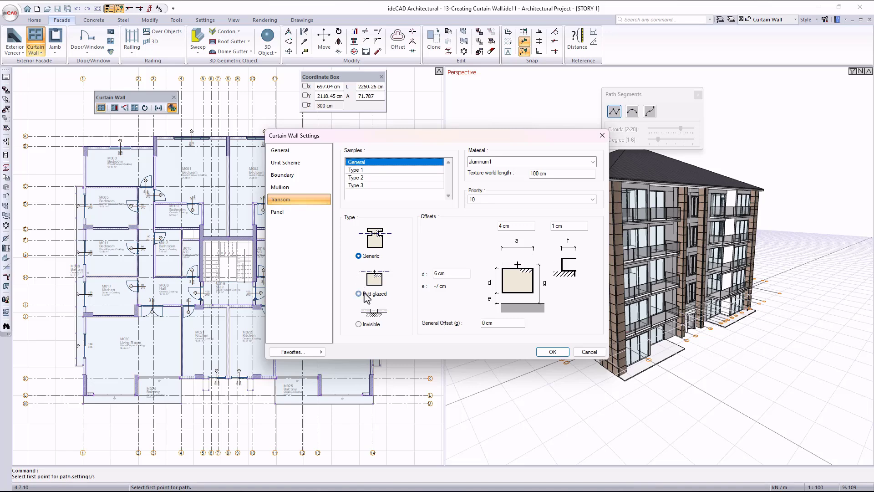
{"action": "left_click", "coordinate": [374, 324]}
{"action": "left_click", "coordinate": [372, 257]}
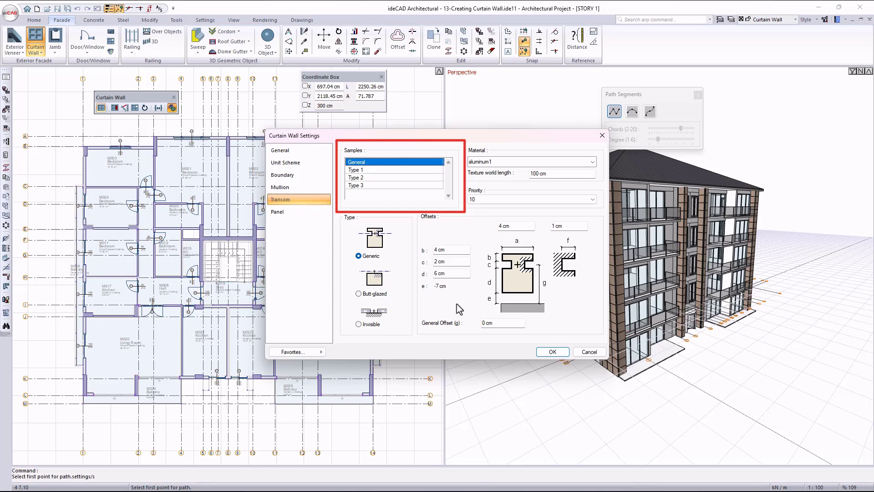
Check the transom material options and set the General transom sample to the Invisible type.
{"action": "left_click", "coordinate": [503, 162]}
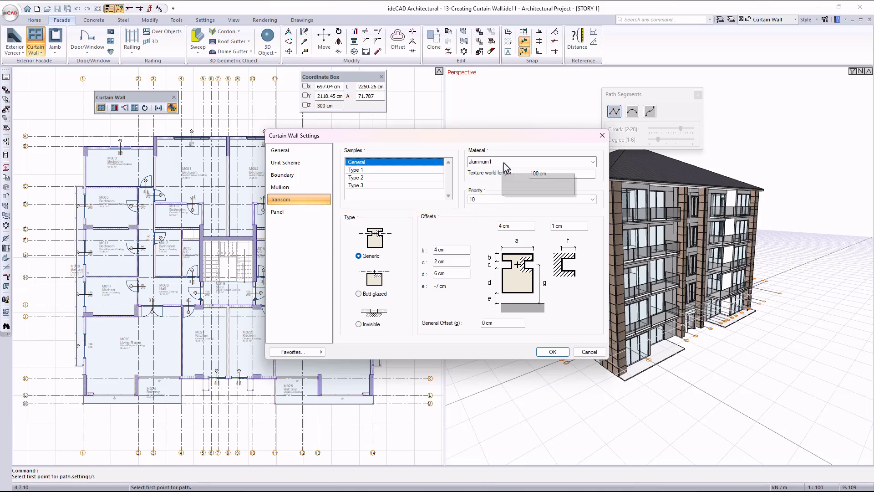
{"action": "left_click", "coordinate": [433, 306]}
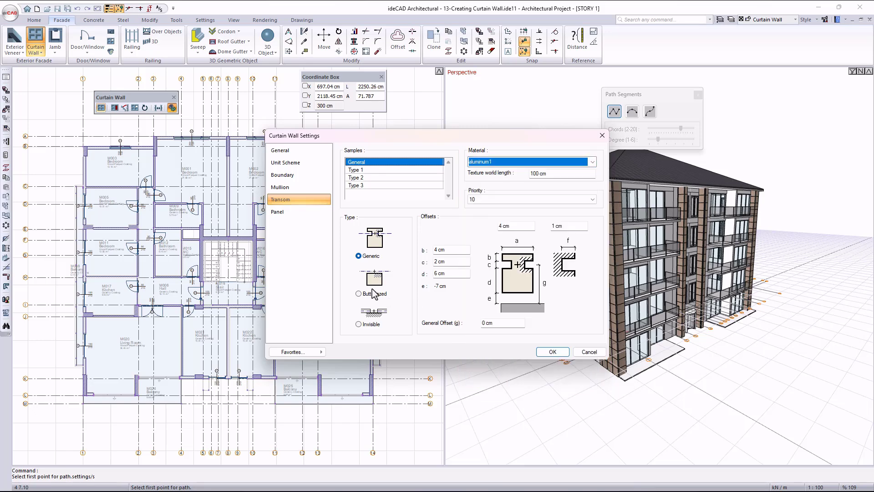
{"action": "left_click", "coordinate": [358, 294]}
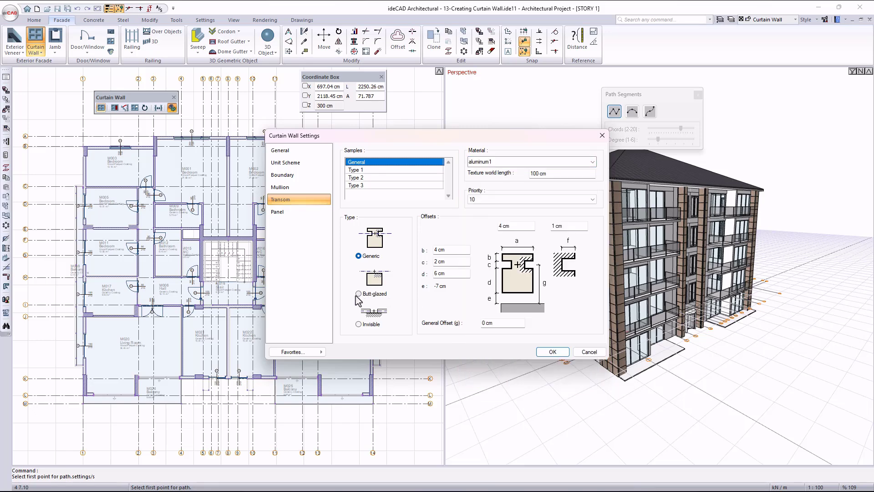
{"action": "left_click", "coordinate": [359, 324]}
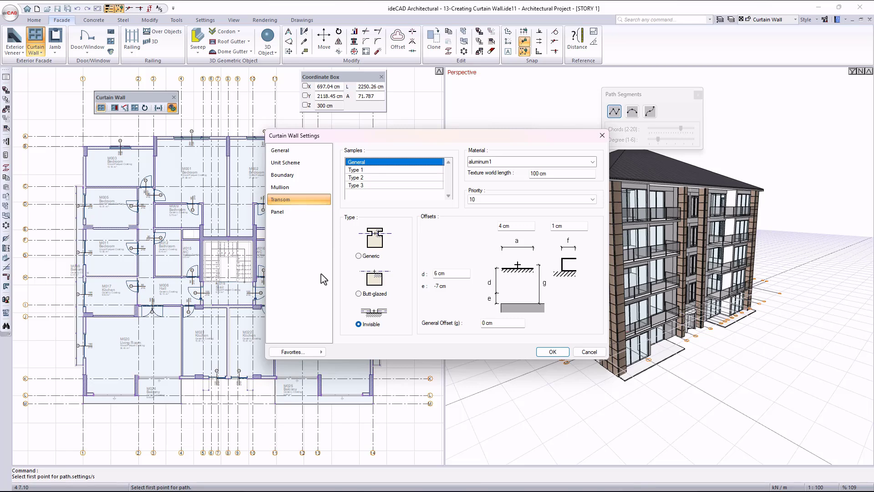
Review the panel materials available for the General sample and accept the curtain wall settings.
{"action": "left_click", "coordinate": [297, 213]}
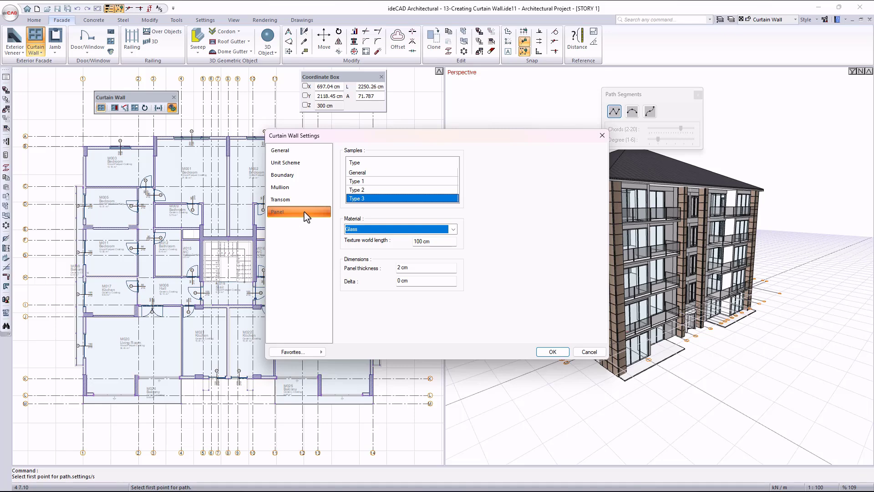
{"action": "left_click", "coordinate": [378, 173]}
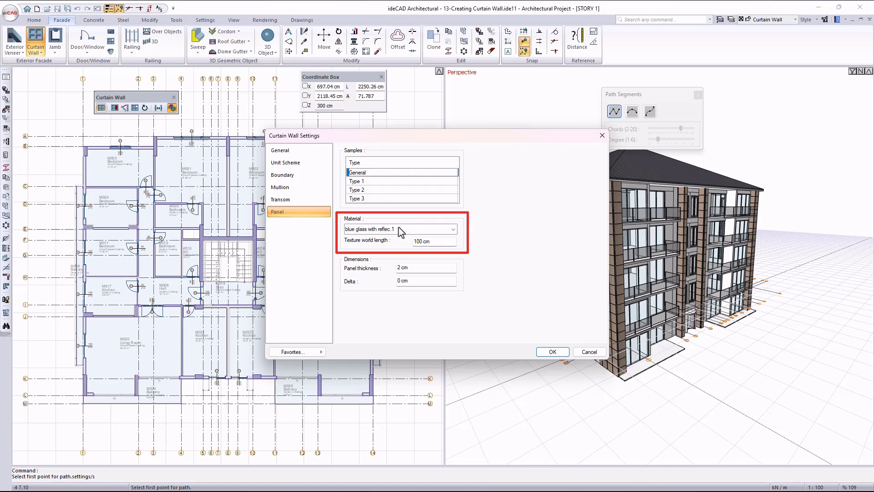
{"action": "left_click", "coordinate": [399, 230]}
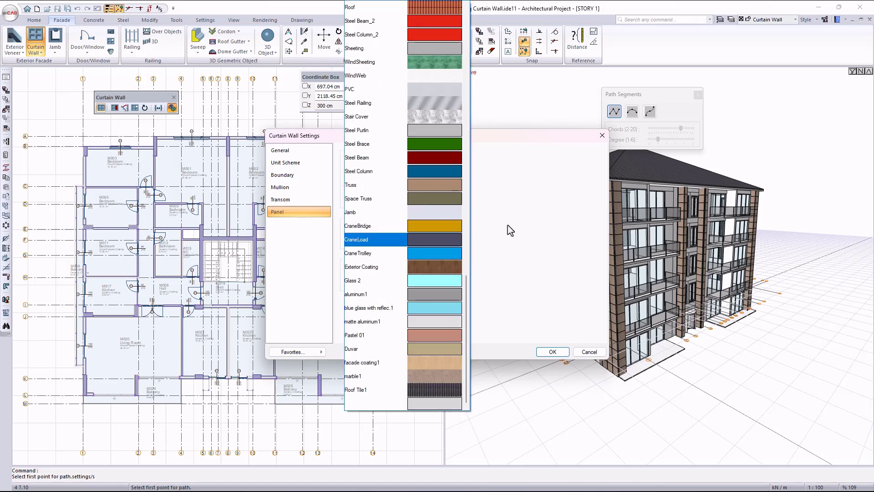
{"action": "left_click", "coordinate": [384, 231]}
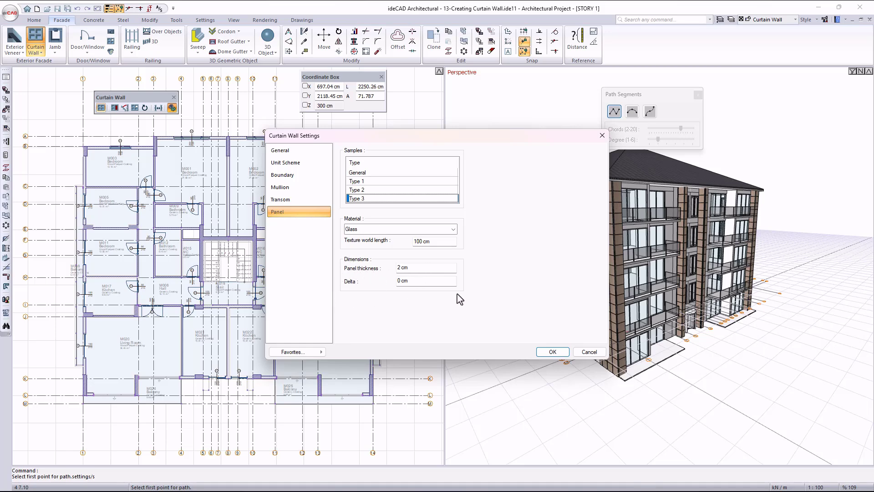
{"action": "left_click", "coordinate": [552, 352]}
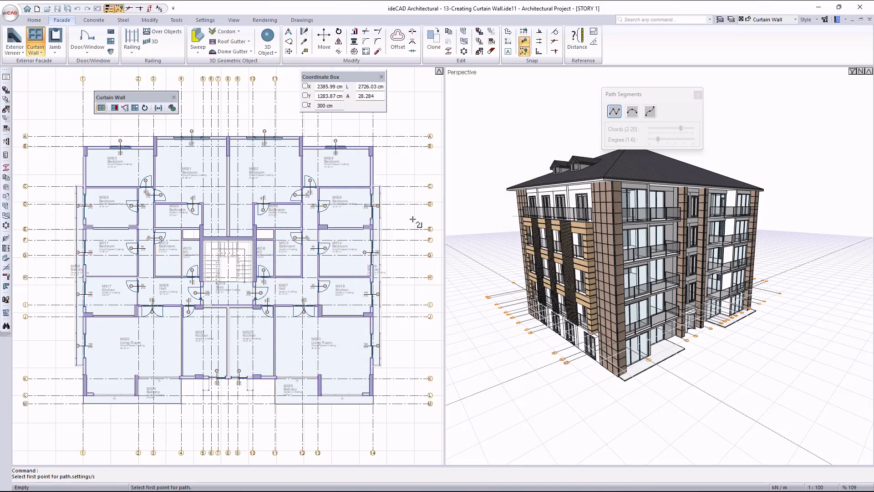
Draw a straight horizontal curtain wall 600 cm long below the floor plan, starting on axis 1 at X 0, Y -800 cm.
{"action": "middle_click_drag", "start_coordinate": [207, 417], "coordinate": [250, 310]}
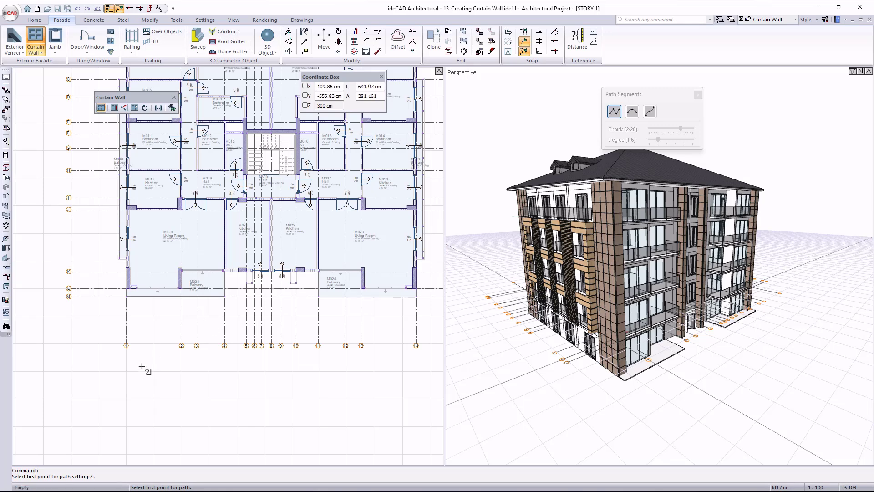
{"action": "scroll", "coordinate": [136, 357], "scroll_direction": "up", "scroll_amount": 3}
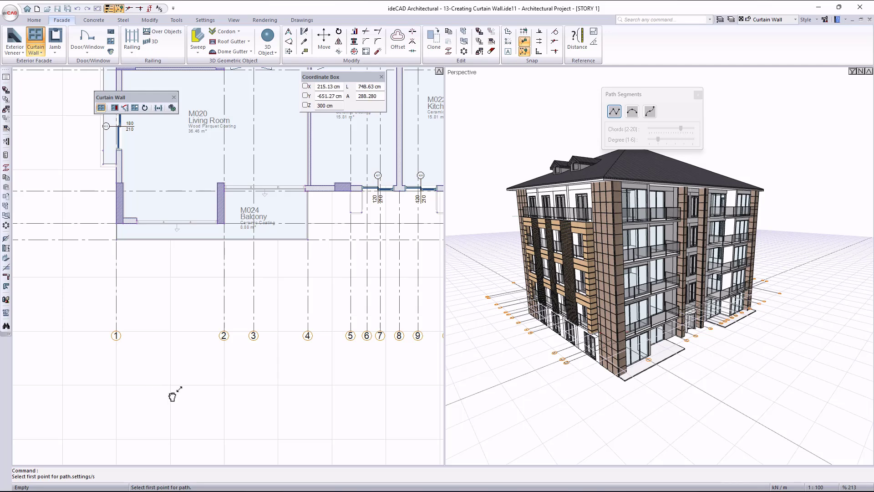
{"action": "middle_click_drag", "start_coordinate": [171, 390], "coordinate": [173, 256]}
{"action": "scroll", "coordinate": [154, 284], "scroll_direction": "up", "scroll_amount": 3}
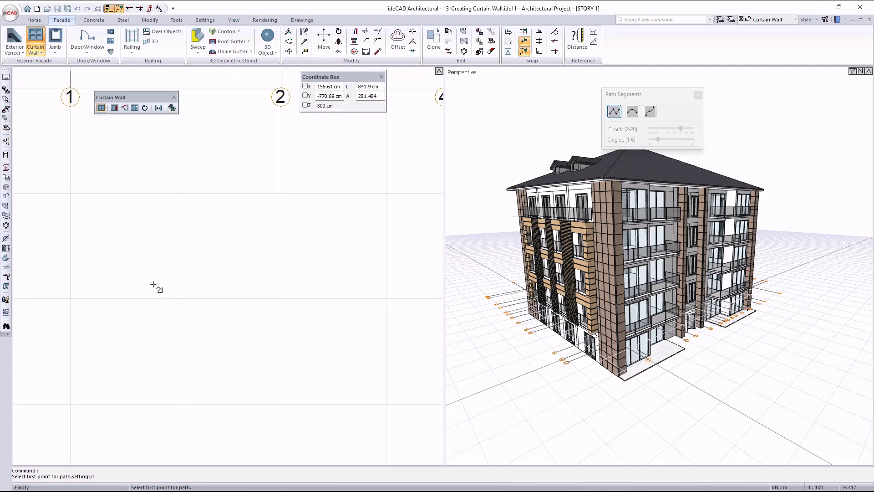
{"action": "left_click", "coordinate": [72, 302]}
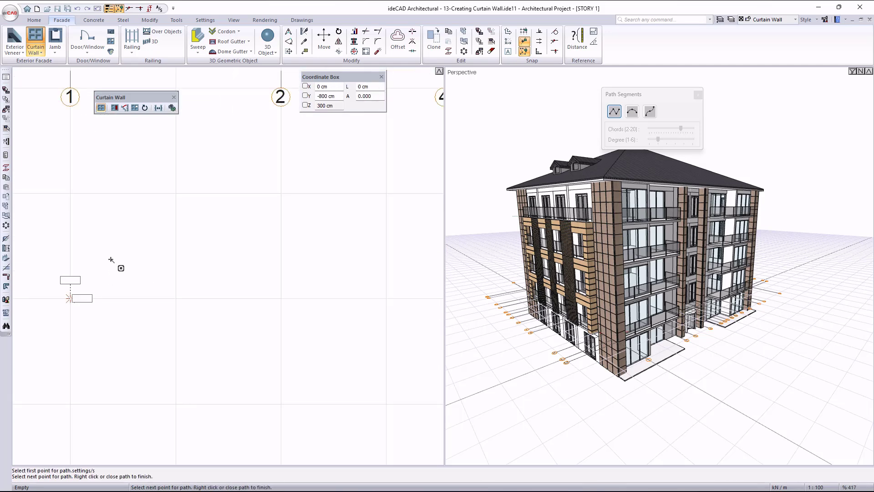
{"action": "scroll", "coordinate": [115, 261], "scroll_direction": "down", "scroll_amount": 1}
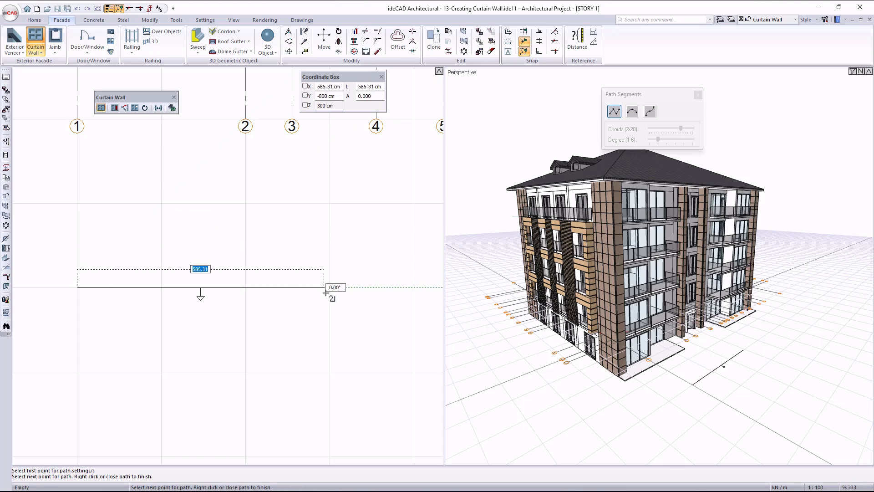
{"action": "left_click", "coordinate": [330, 287]}
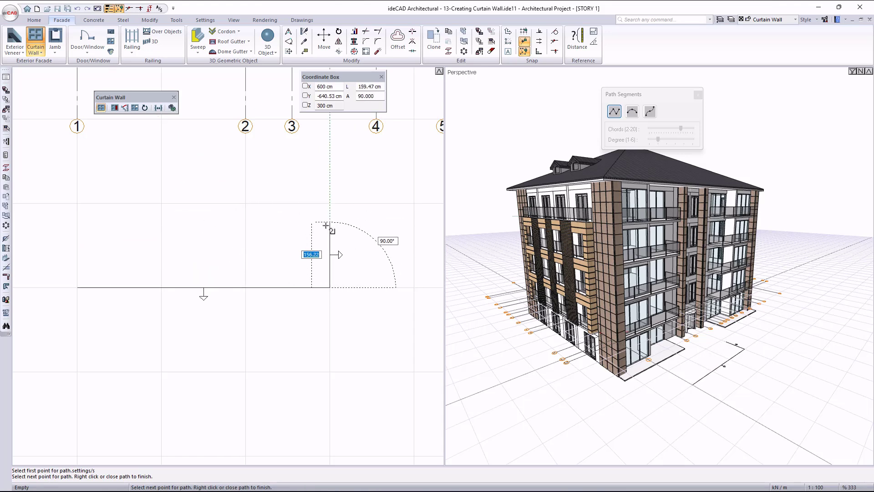
{"action": "right_click", "coordinate": [376, 238]}
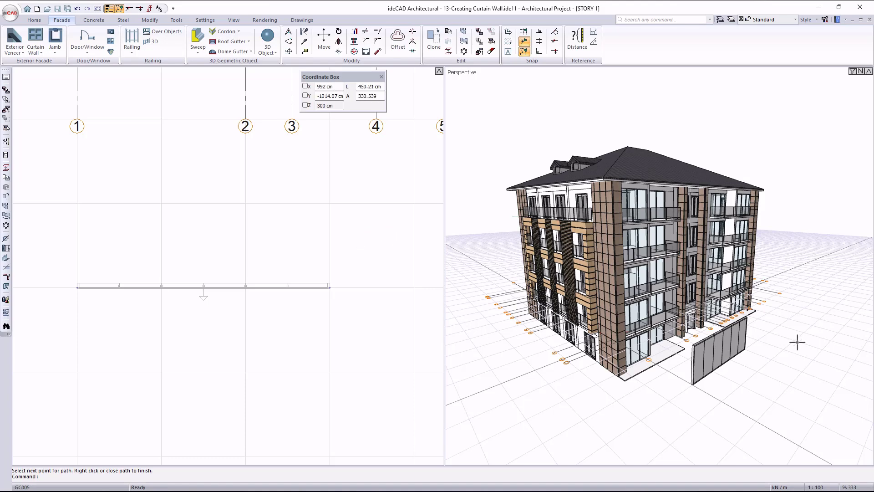
Set the panel cell in the 600 cm curtain wall's unit scheme to General and accept the settings.
{"action": "scroll", "coordinate": [722, 376], "scroll_direction": "up", "scroll_amount": 3}
{"action": "scroll", "coordinate": [716, 372], "scroll_direction": "up", "scroll_amount": 3}
{"action": "middle_click_drag", "start_coordinate": [716, 348], "coordinate": [691, 301], "text": "ctrl"}
{"action": "scroll", "coordinate": [695, 304], "scroll_direction": "down", "scroll_amount": 1}
{"action": "double_click", "coordinate": [692, 301]}
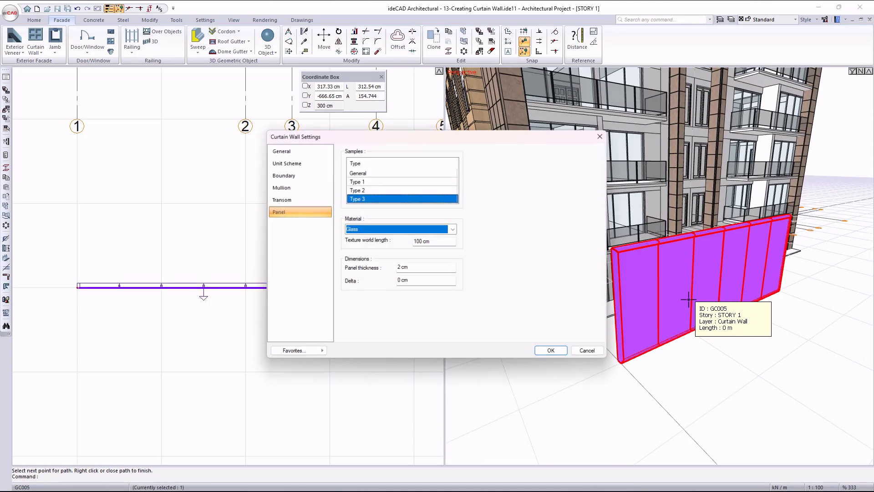
{"action": "left_click", "coordinate": [298, 165]}
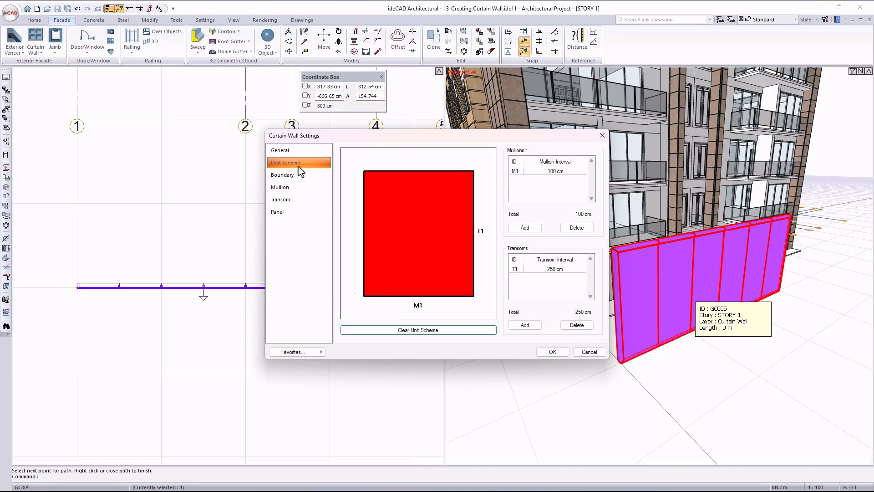
{"action": "left_click", "coordinate": [433, 220]}
{"action": "left_click", "coordinate": [434, 220]}
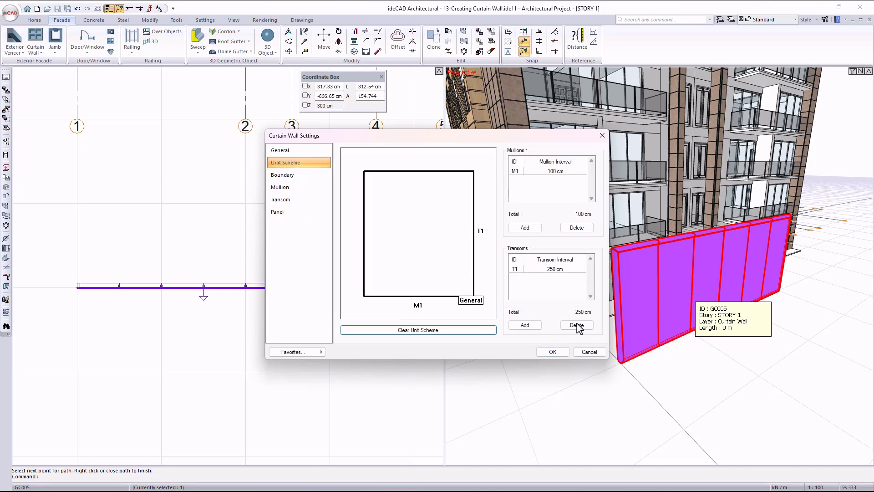
{"action": "left_click", "coordinate": [553, 352]}
Examine the glazed curtain wall from several sides in relation to the building facade.
{"action": "middle_click_drag", "start_coordinate": [710, 335], "coordinate": [690, 317], "text": "ctrl"}
{"action": "scroll", "coordinate": [236, 246], "scroll_direction": "down", "scroll_amount": 1}
{"action": "middle_click_drag", "start_coordinate": [318, 258], "coordinate": [94, 266]}
{"action": "middle_click_drag", "start_coordinate": [674, 252], "coordinate": [522, 258]}
{"action": "scroll", "coordinate": [825, 264], "scroll_direction": "up", "scroll_amount": 2}
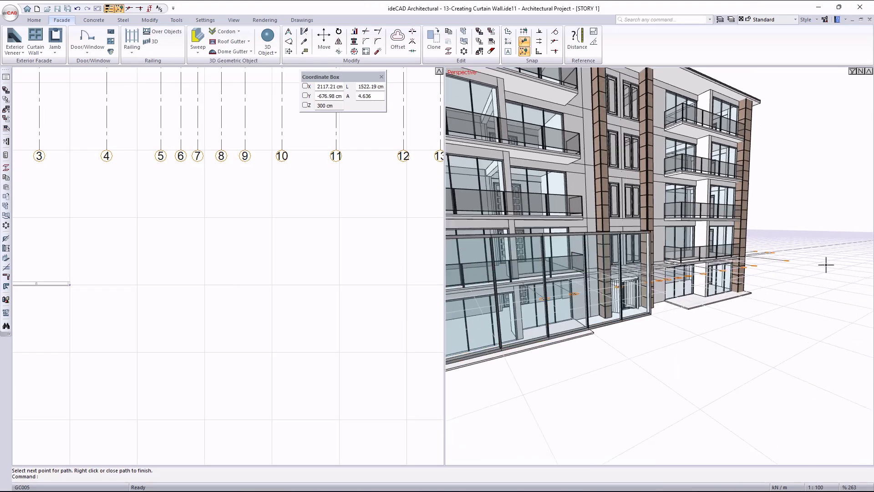
{"action": "middle_click_drag", "start_coordinate": [714, 287], "coordinate": [546, 293], "text": "ctrl"}
{"action": "middle_click_drag", "start_coordinate": [279, 341], "coordinate": [417, 187]}
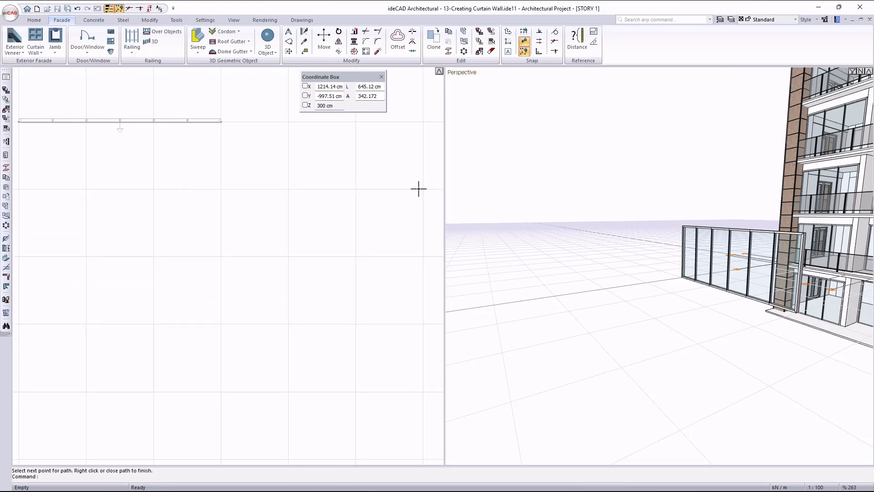
Start a new curtain wall and add a 50 cm mullion interval and a 50 cm transom interval to its unit scheme.
{"action": "left_click", "coordinate": [36, 38]}
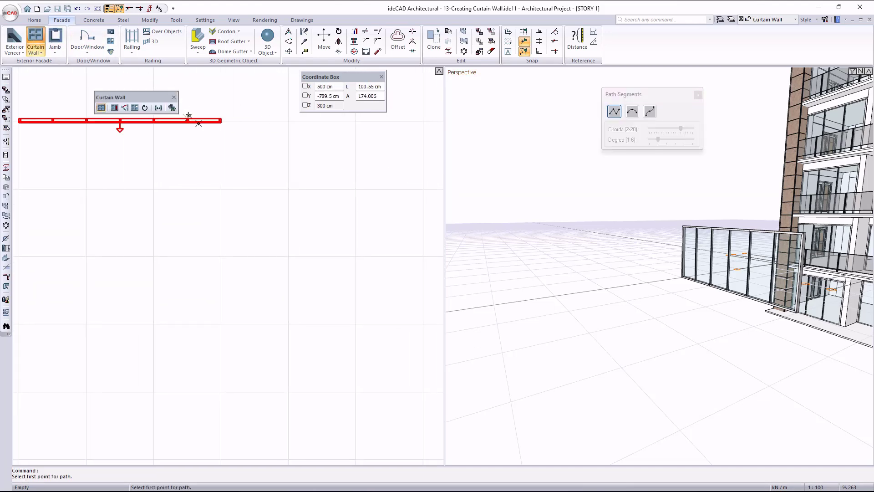
{"action": "left_click", "coordinate": [172, 108]}
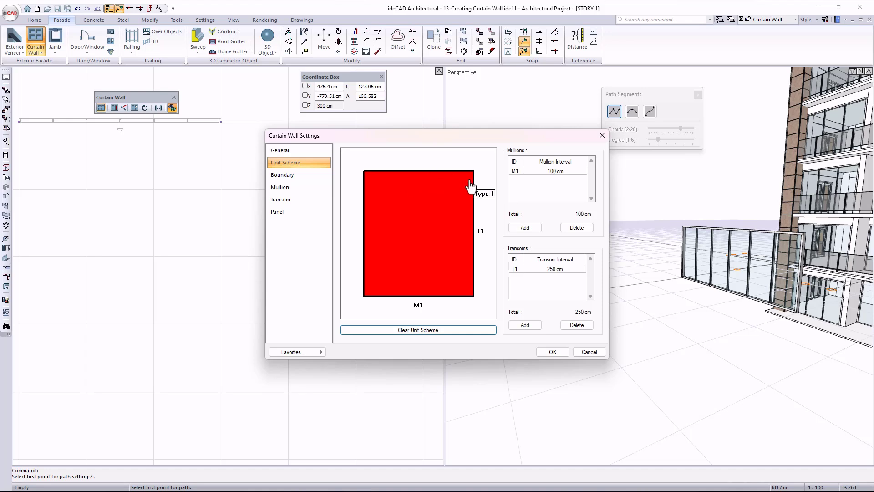
{"action": "left_click", "coordinate": [526, 227]}
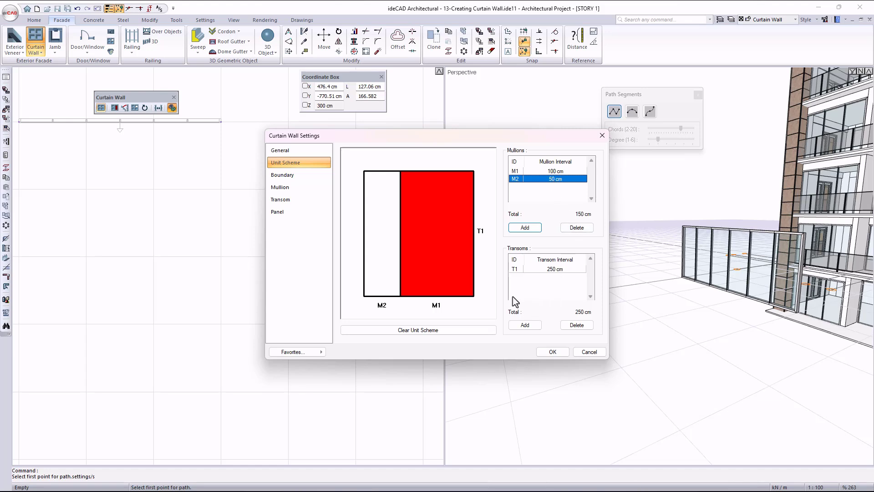
{"action": "left_click", "coordinate": [525, 324]}
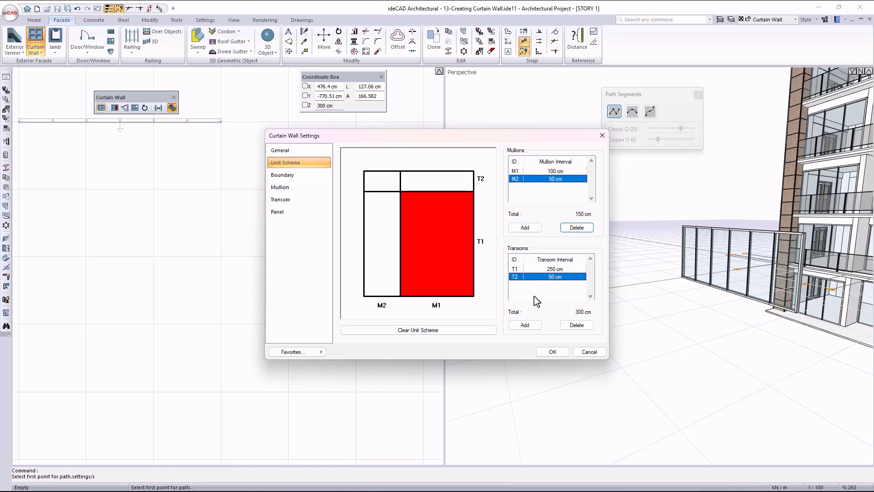
Assign unit scheme panels: Type 1 to cell M2/T2, Type 2 to M1/T2, Type 3 to M2/T1 and General to M1/T1.
{"action": "left_click", "coordinate": [382, 187]}
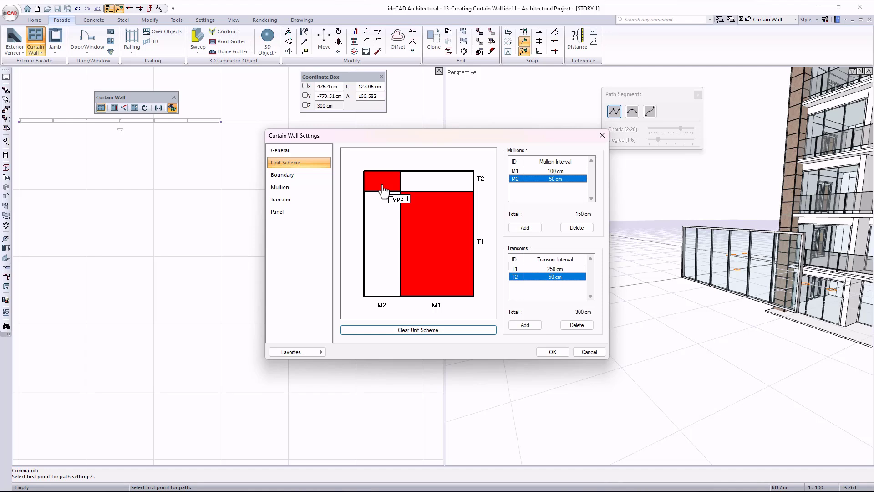
{"action": "left_click", "coordinate": [420, 180]}
{"action": "left_click", "coordinate": [420, 180]}
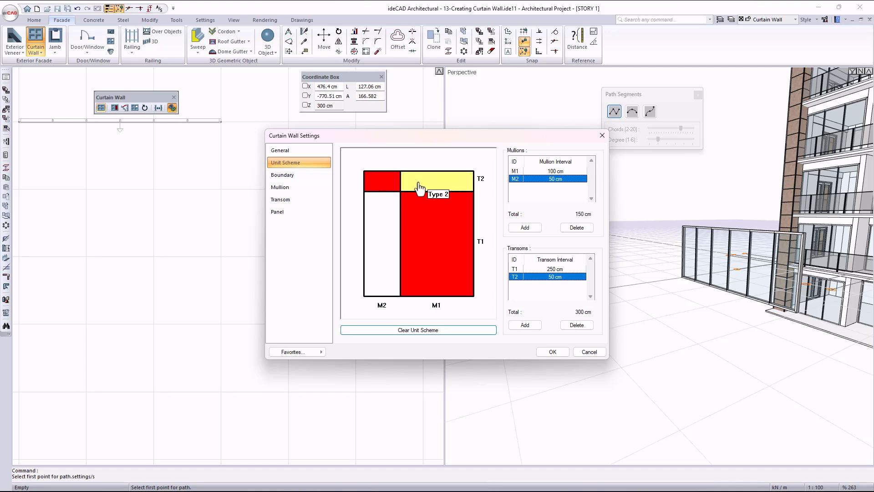
{"action": "left_click", "coordinate": [380, 248]}
{"action": "left_click", "coordinate": [379, 248]}
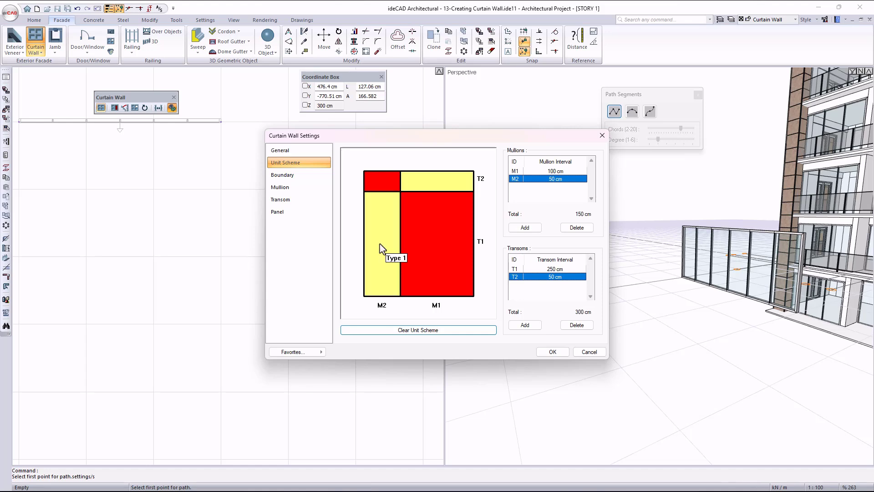
{"action": "left_click", "coordinate": [379, 248]}
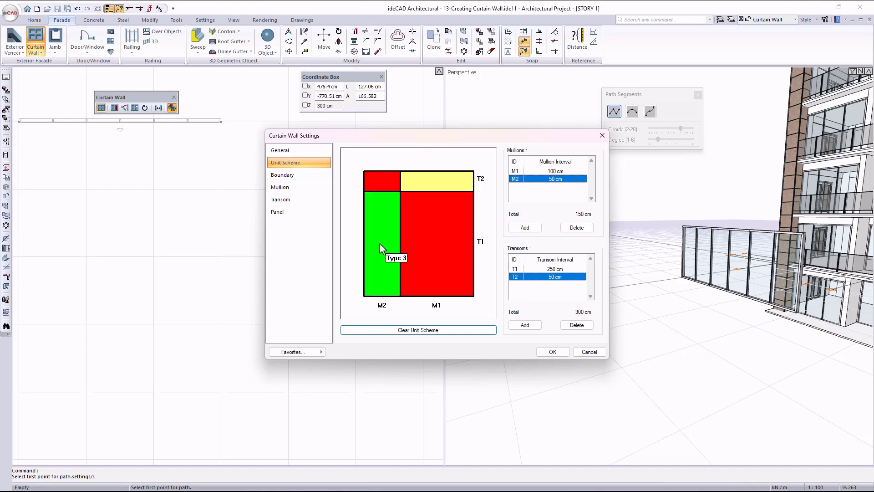
{"action": "left_click", "coordinate": [450, 286]}
{"action": "left_click", "coordinate": [450, 291]}
{"action": "left_click", "coordinate": [451, 290]}
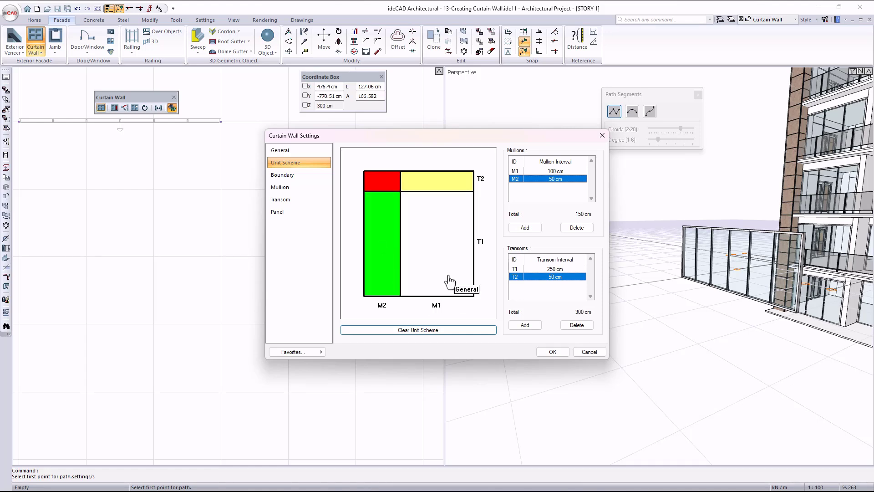
Review the panel material and thickness of the General, Type 1, Type 2 and Type 3 samples.
{"action": "left_click", "coordinate": [290, 213]}
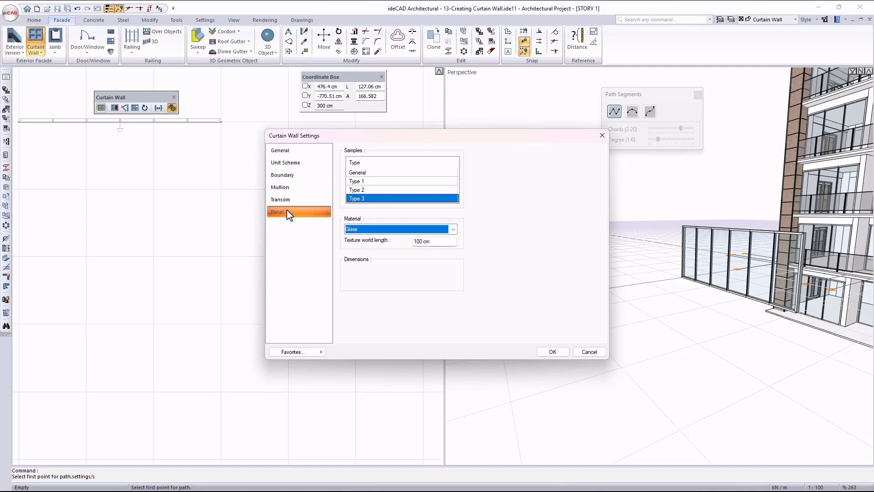
{"action": "left_click", "coordinate": [387, 172]}
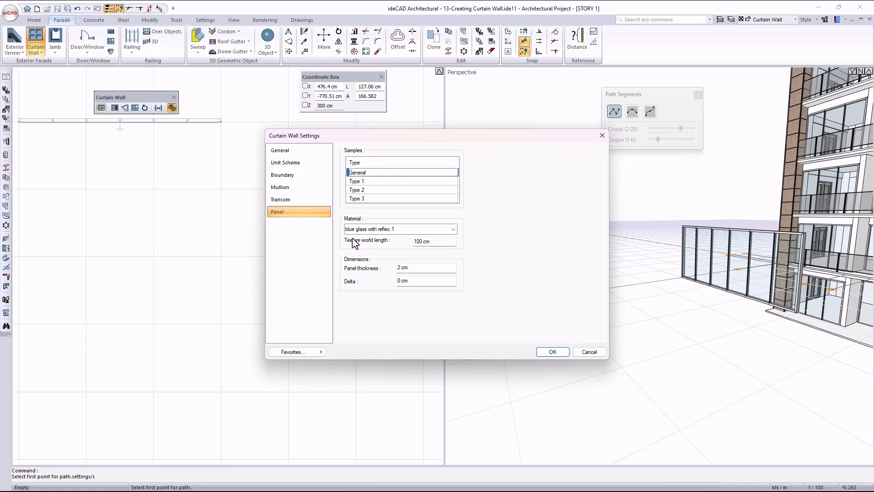
{"action": "left_click", "coordinate": [373, 182]}
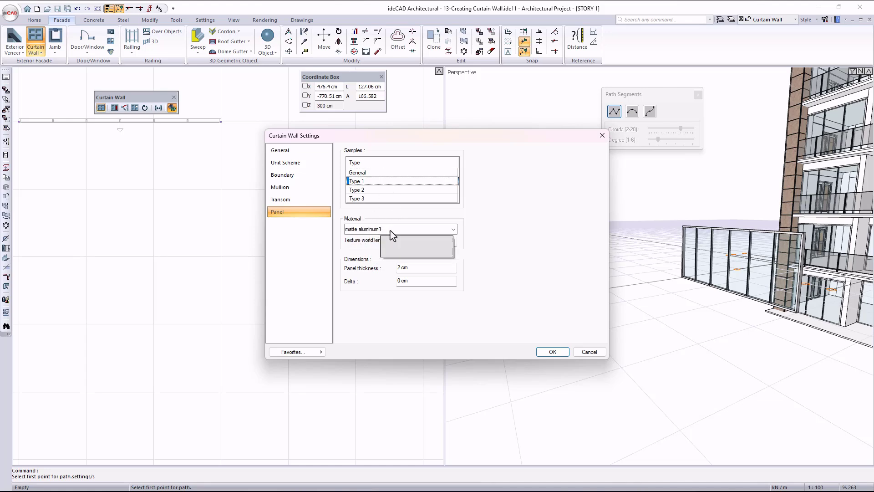
{"action": "left_click", "coordinate": [367, 190]}
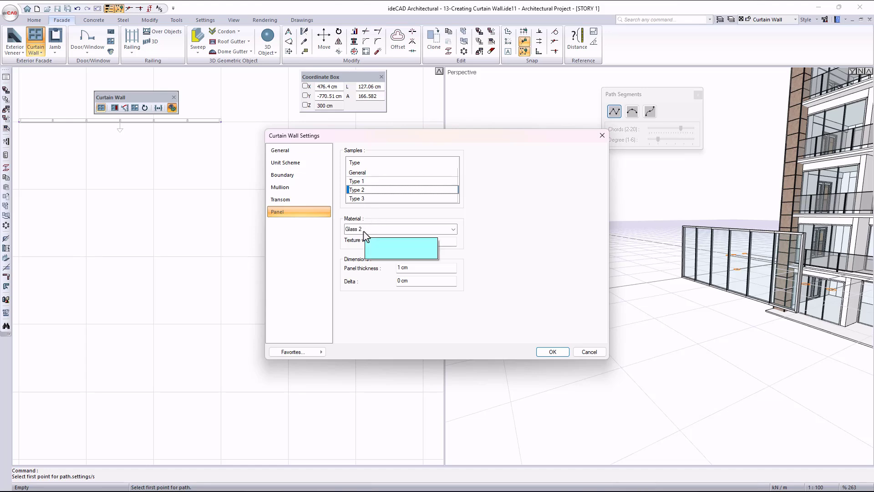
{"action": "left_click", "coordinate": [369, 199]}
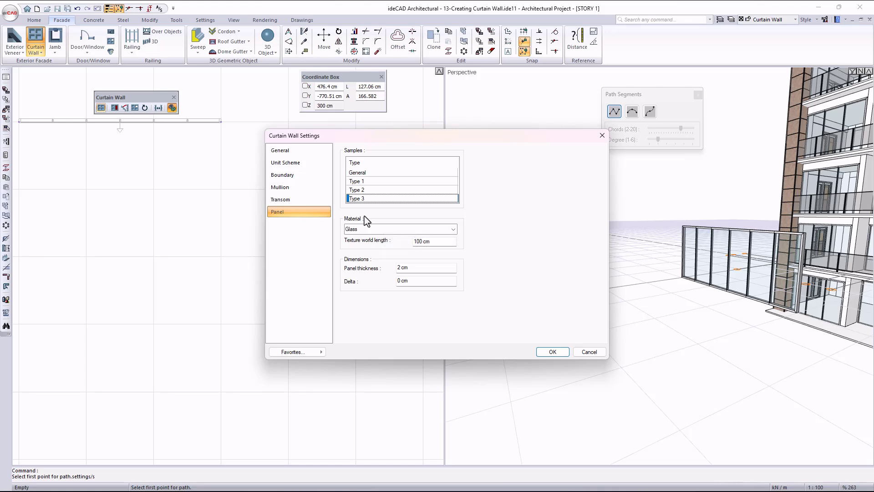
Set the new curtain wall's height to 750 cm and accept the curtain wall settings.
{"action": "left_click", "coordinate": [301, 151]}
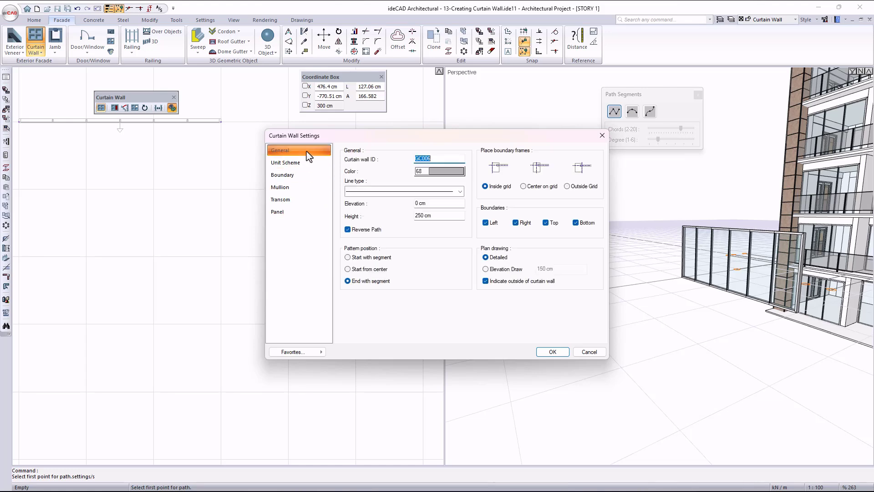
{"action": "left_click", "coordinate": [436, 216]}
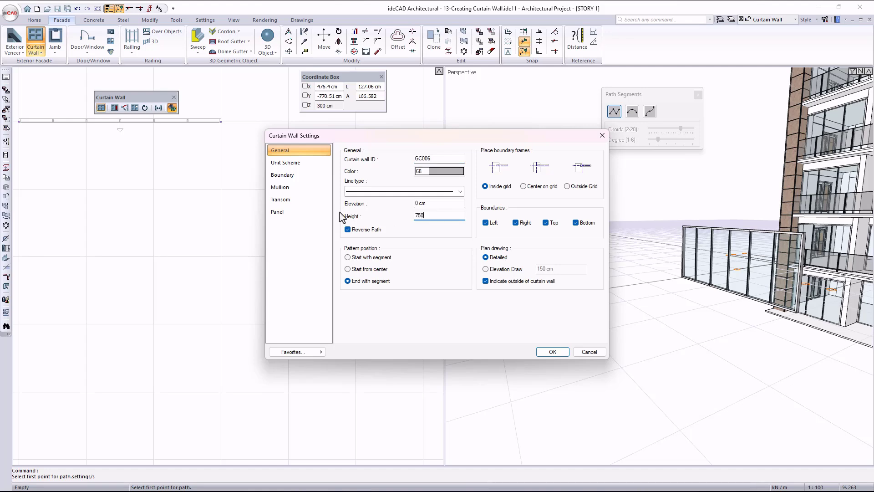
{"action": "left_click", "coordinate": [552, 352]}
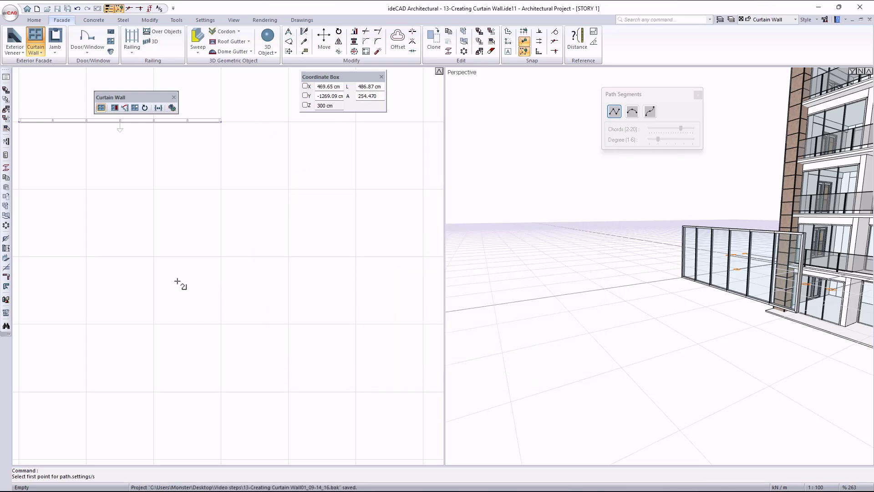
Draw a vertical curtain wall about 800 cm long in plan below the first one at X 200 cm, flipping its outside direction to face right.
{"action": "middle_click_drag", "start_coordinate": [117, 312], "coordinate": [156, 234]}
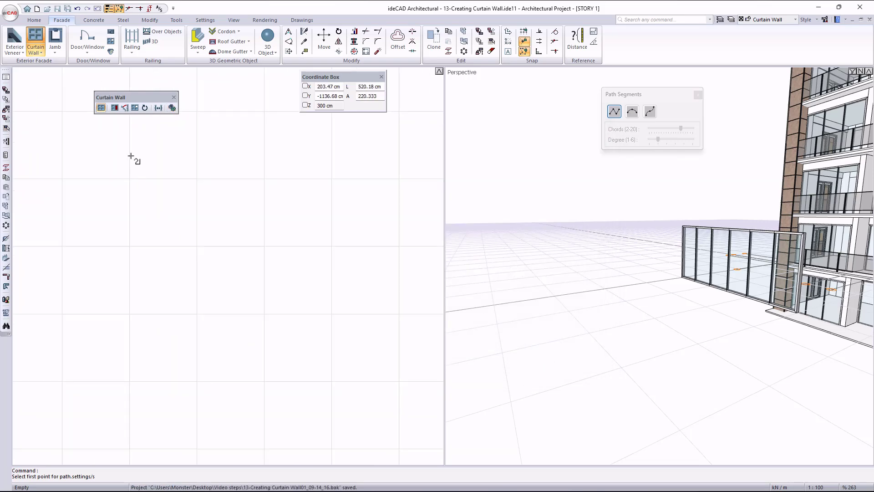
{"action": "left_click", "coordinate": [128, 137]}
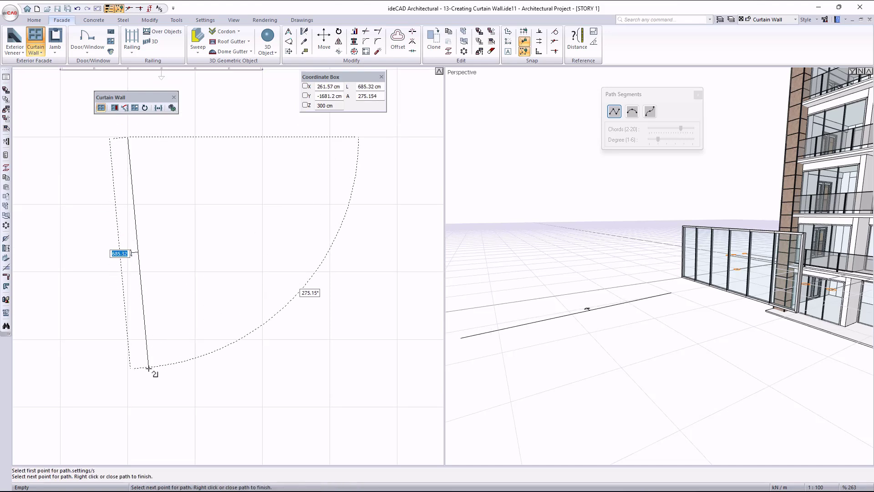
{"action": "left_click", "coordinate": [128, 406]}
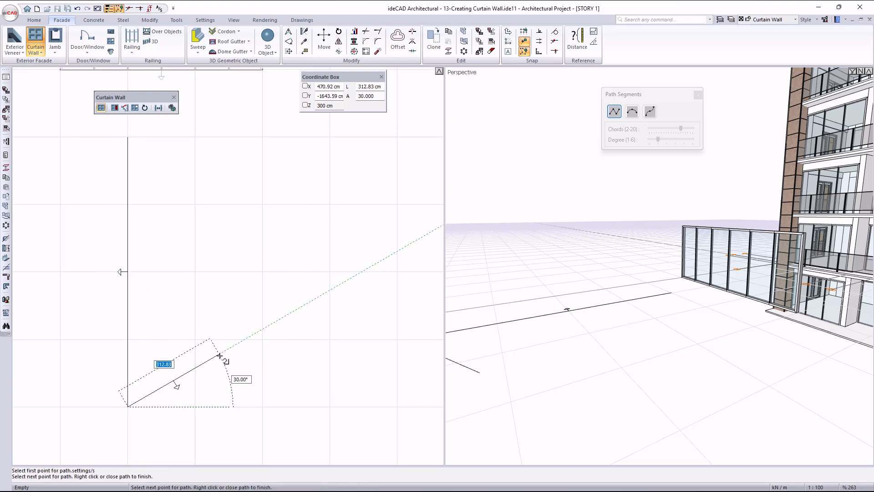
{"action": "key", "text": "space"}
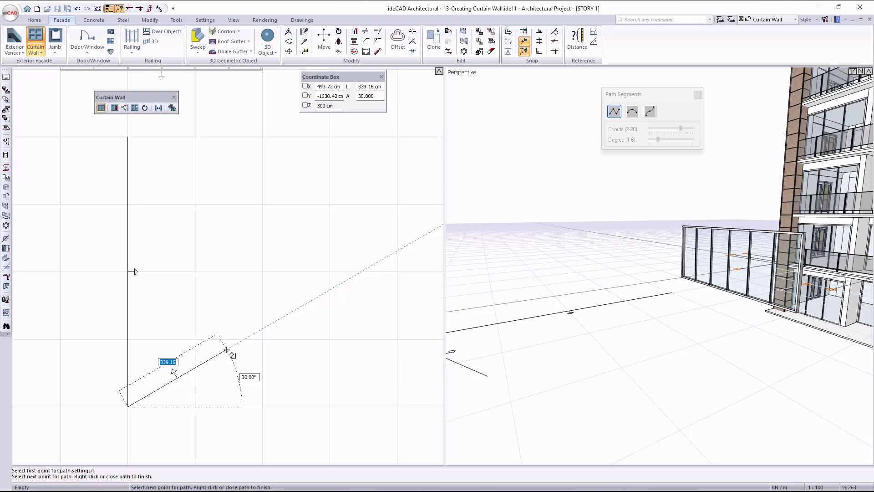
{"action": "right_click", "coordinate": [226, 349]}
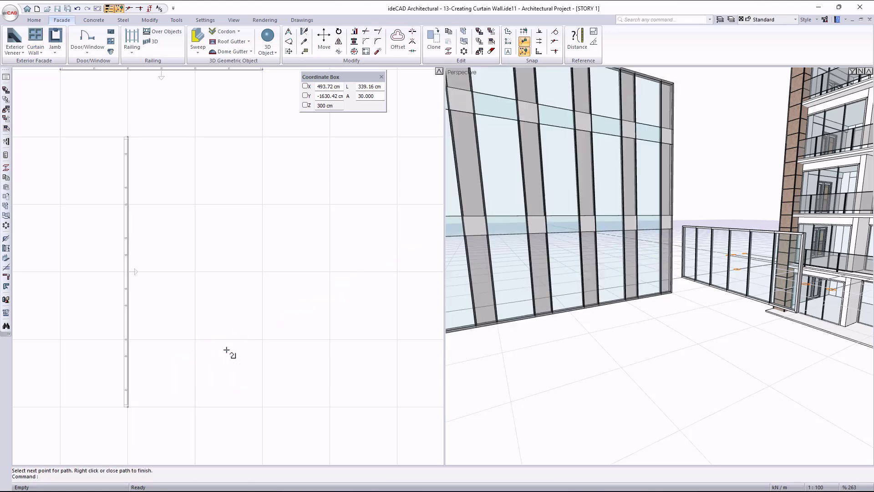
Examine the 750 cm high curtain wall's panel pattern and framing from several angles and up close.
{"action": "scroll", "coordinate": [554, 300], "scroll_direction": "up", "scroll_amount": 3}
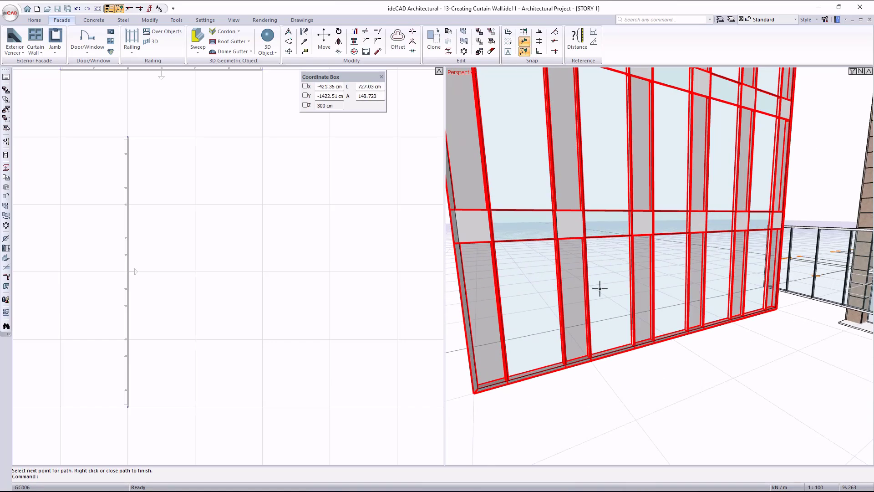
{"action": "middle_click_drag", "start_coordinate": [559, 281], "coordinate": [638, 318], "text": "ctrl"}
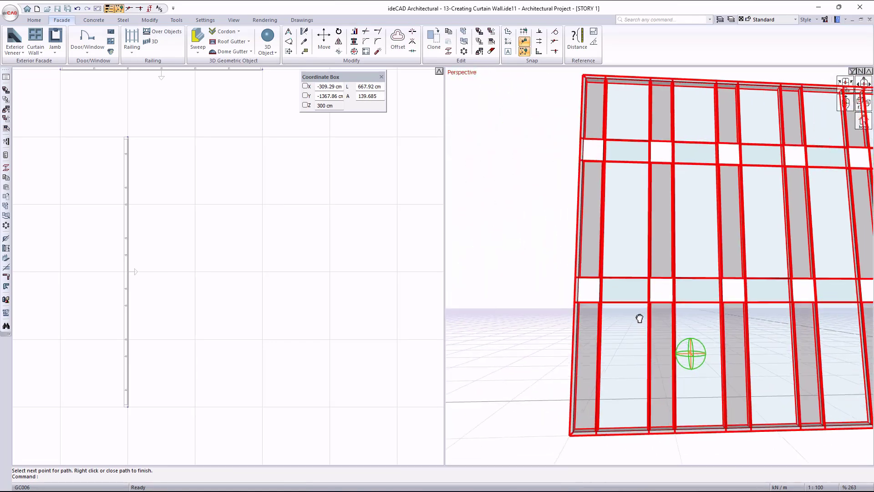
{"action": "middle_click_drag", "start_coordinate": [706, 427], "coordinate": [668, 327], "text": "ctrl"}
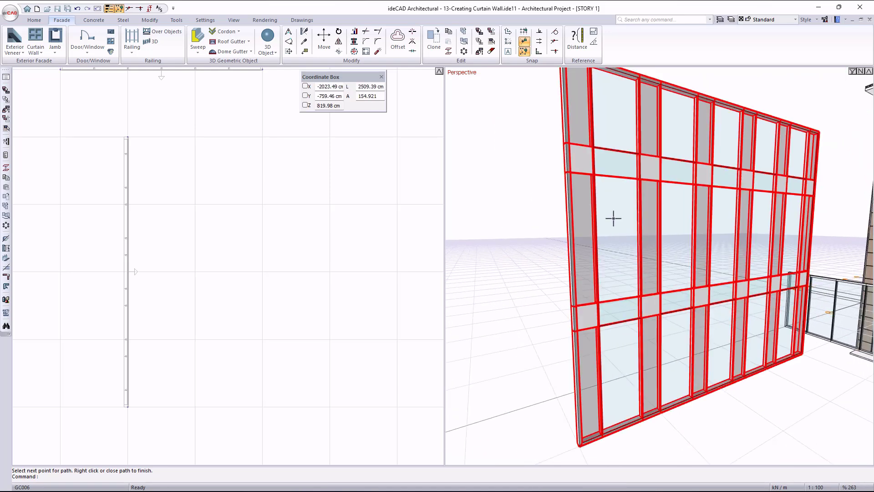
{"action": "scroll", "coordinate": [613, 219], "scroll_direction": "up", "scroll_amount": 2}
{"action": "scroll", "coordinate": [612, 283], "scroll_direction": "up", "scroll_amount": 2}
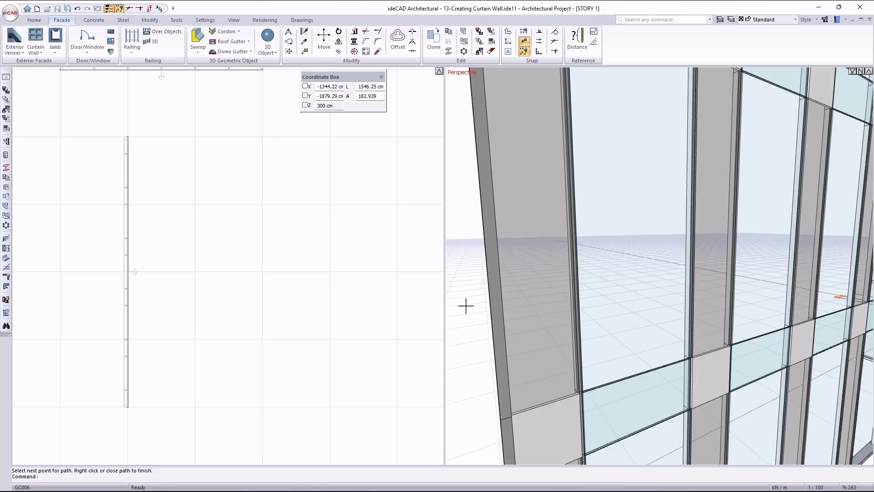
{"action": "scroll", "coordinate": [457, 303], "scroll_direction": "up", "scroll_amount": 2}
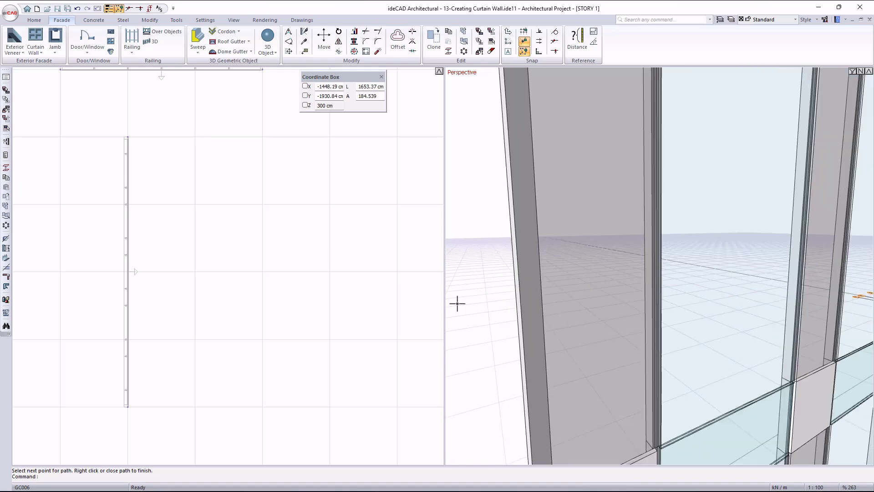
Set the General mullion and transom types of the 750 cm high curtain wall to Generic, leaving its boundary settings as they are.
{"action": "double_click", "coordinate": [732, 260]}
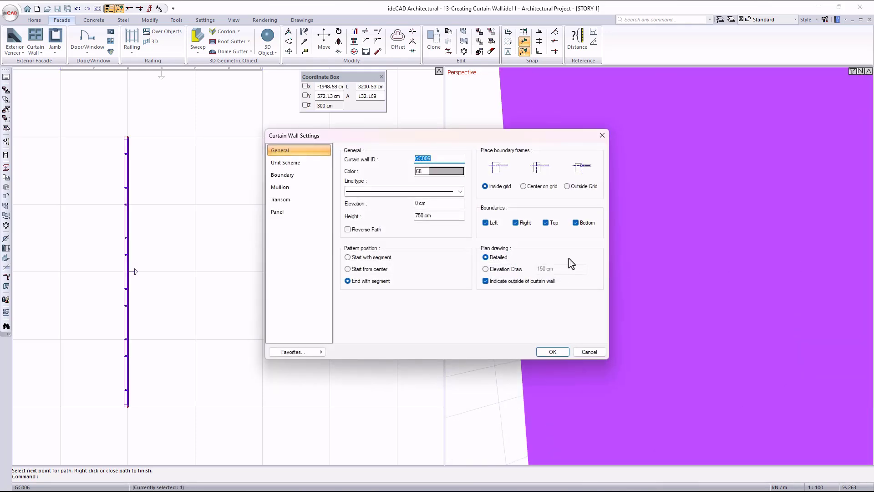
{"action": "left_click", "coordinate": [303, 178]}
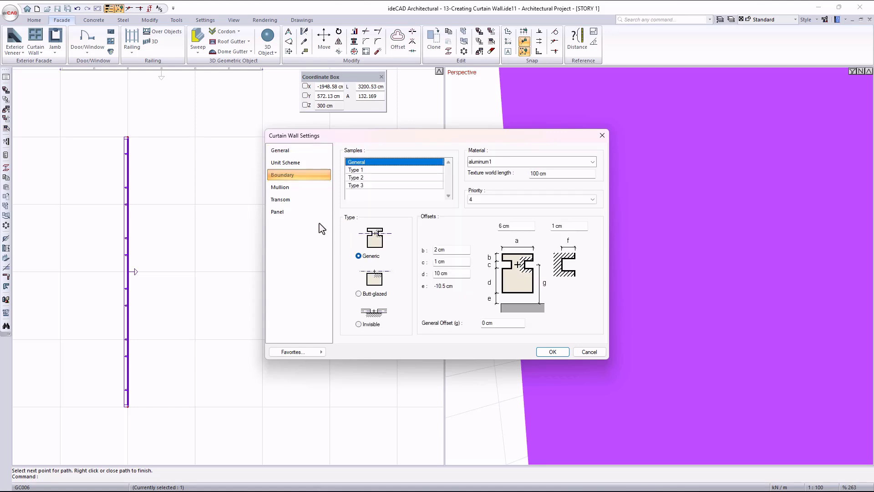
{"action": "left_click", "coordinate": [301, 188]}
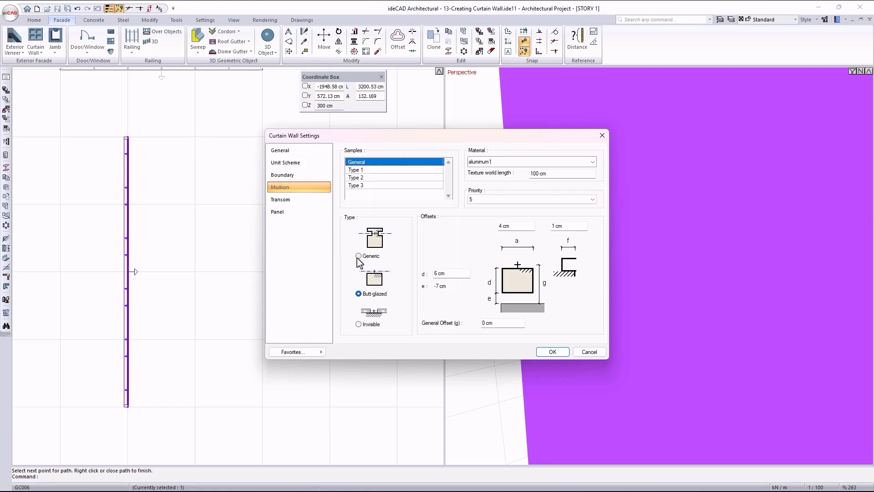
{"action": "left_click", "coordinate": [293, 200]}
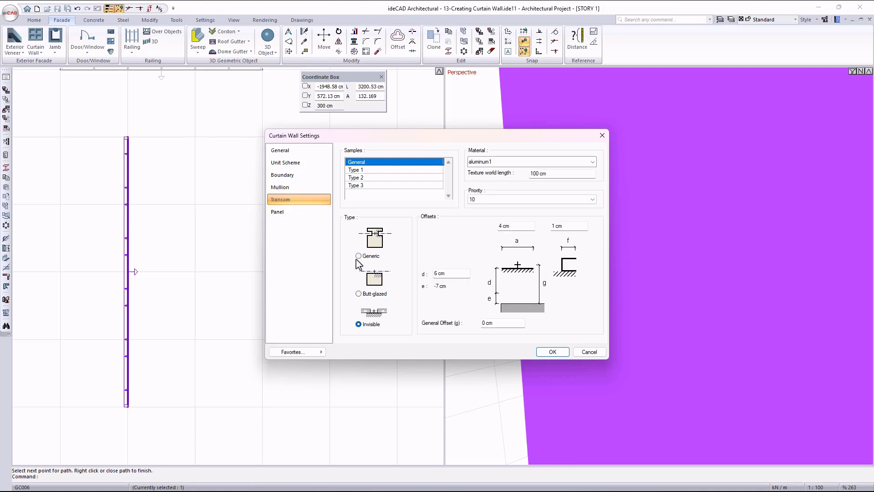
{"action": "left_click", "coordinate": [283, 213]}
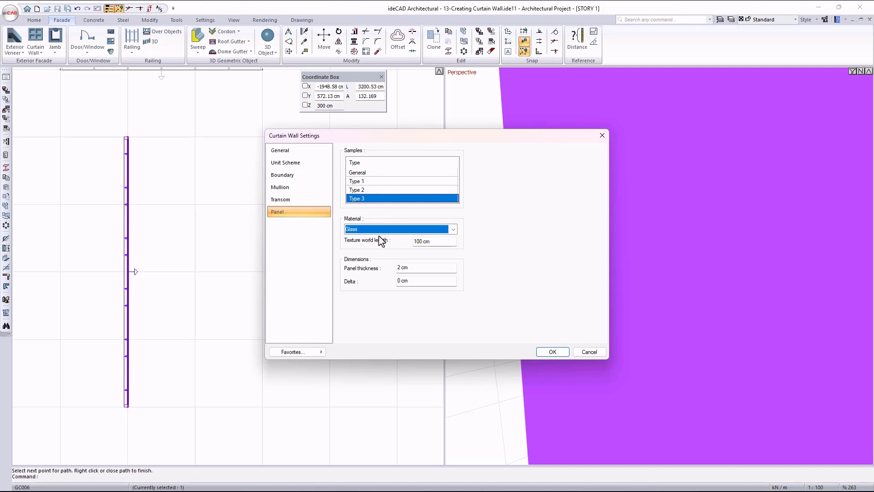
Assign the Window material to Type 3 panels and PVC to Type 2 panels, check Type 1 and General, and accept the curtain wall settings.
{"action": "left_click", "coordinate": [378, 232]}
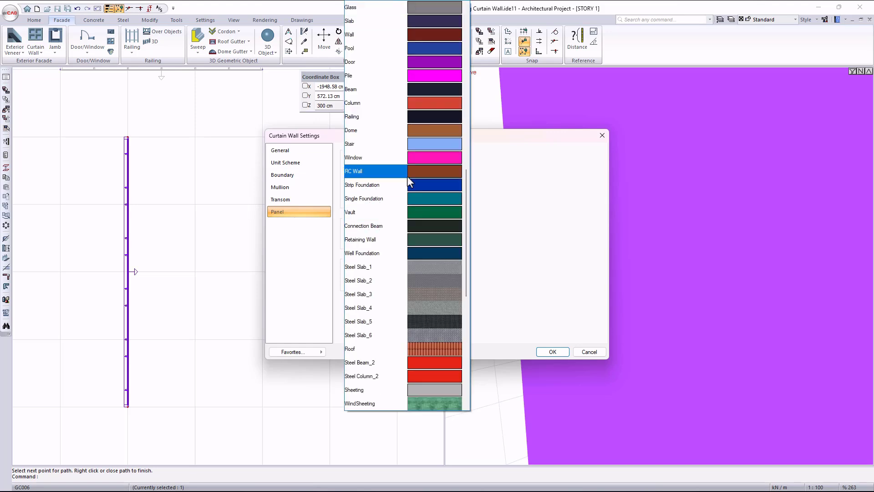
{"action": "left_click", "coordinate": [405, 159]}
{"action": "left_click", "coordinate": [374, 189]}
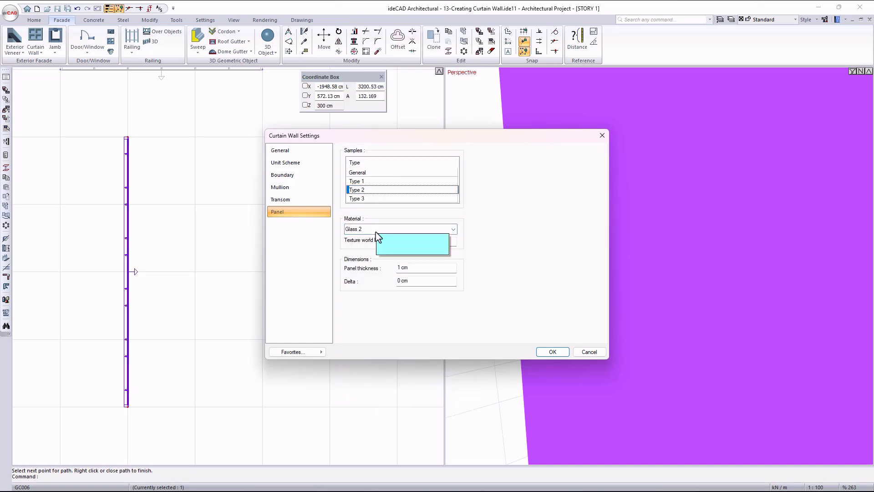
{"action": "left_click", "coordinate": [376, 233]}
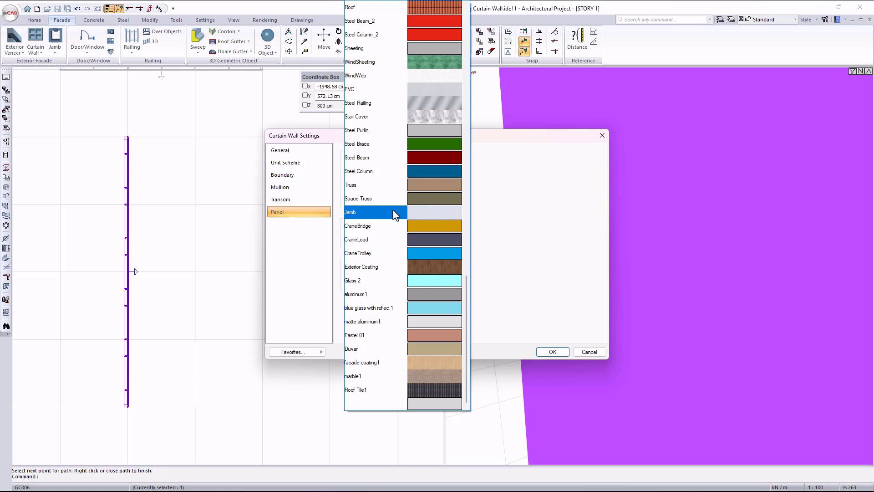
{"action": "left_click", "coordinate": [402, 97]}
{"action": "left_click", "coordinate": [378, 182]}
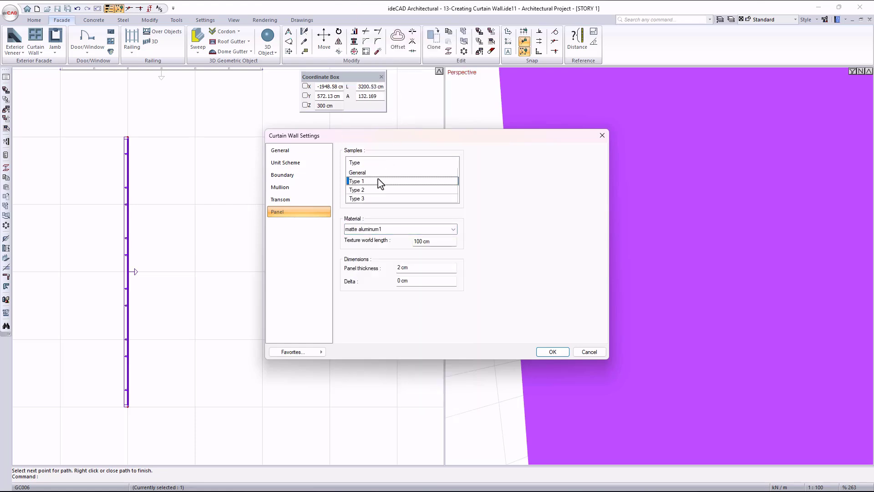
{"action": "key", "text": "Up"}
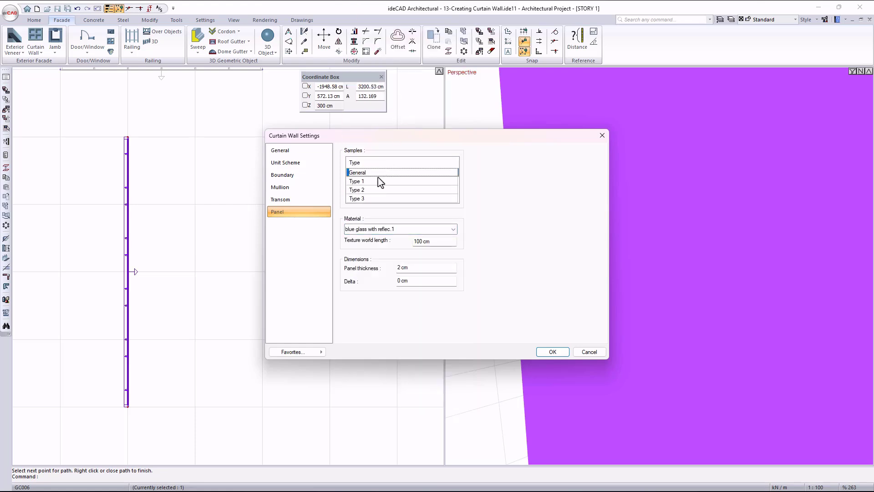
{"action": "left_click", "coordinate": [552, 352]}
Bend the vertical curtain wall's path segment in plan with a bend angle of 80 degrees.
{"action": "scroll", "coordinate": [668, 304], "scroll_direction": "down", "scroll_amount": 5}
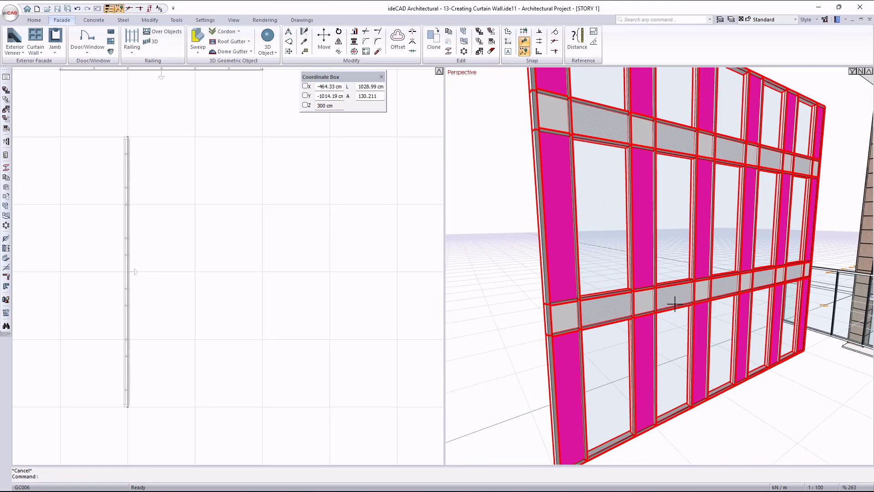
{"action": "middle_click_drag", "start_coordinate": [684, 266], "coordinate": [648, 266]}
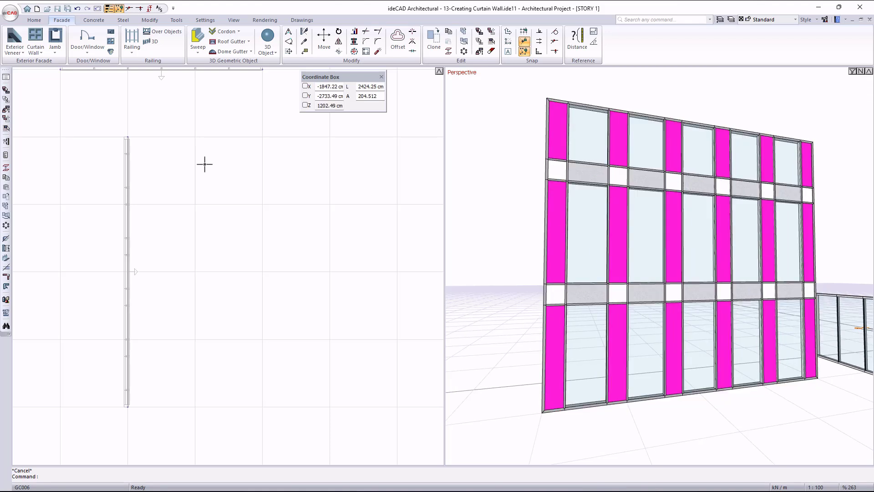
{"action": "left_click", "coordinate": [37, 53]}
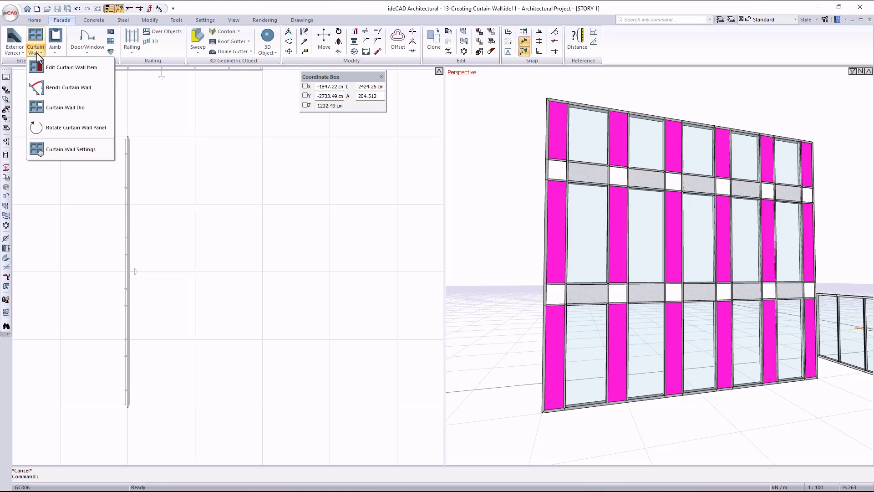
{"action": "left_click", "coordinate": [62, 93]}
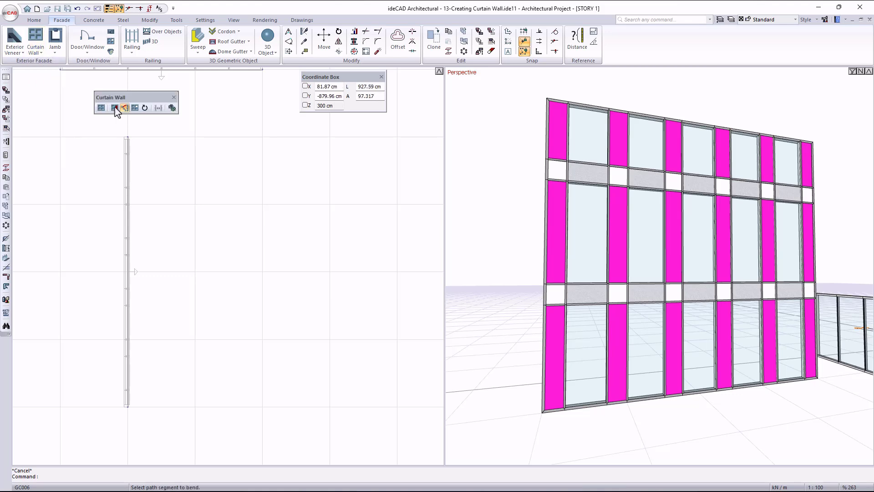
{"action": "left_click", "coordinate": [139, 295]}
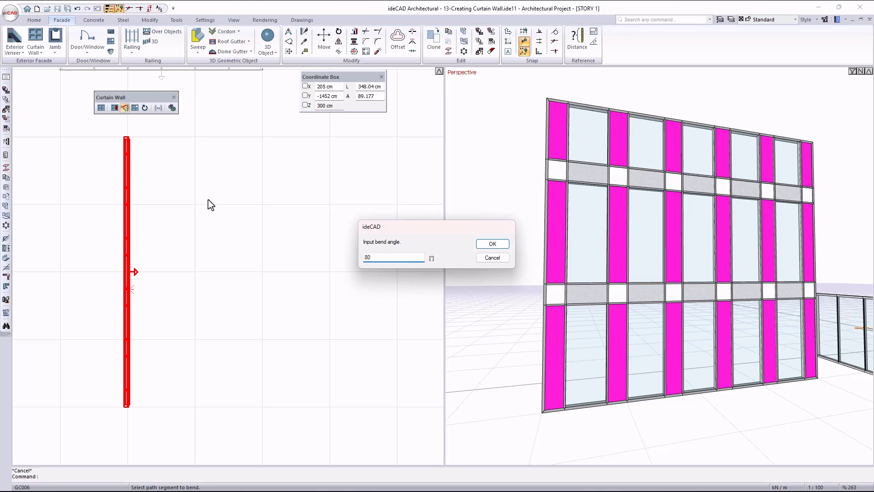
{"action": "left_click", "coordinate": [493, 245]}
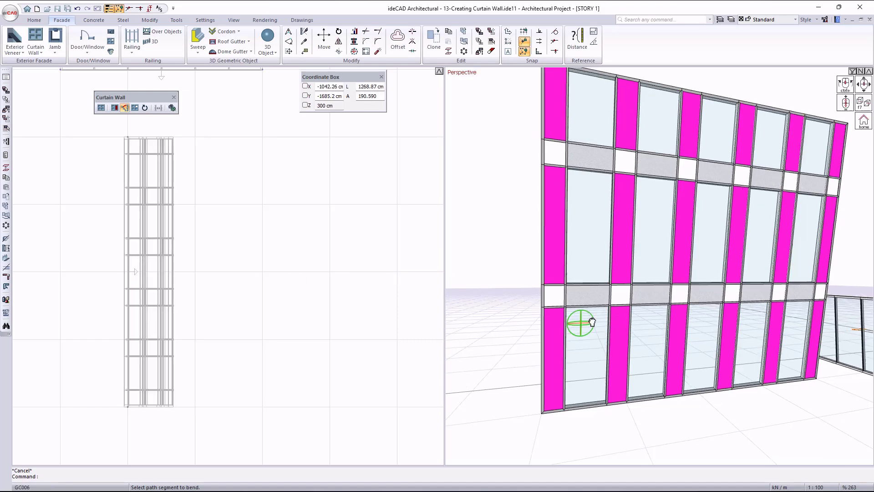
Inspect the bent curtain wall, view the sample types of a magenta middle-row panel with Edit Curtain Wall Item, and close without changes.
{"action": "middle_click_drag", "start_coordinate": [592, 322], "coordinate": [663, 357]}
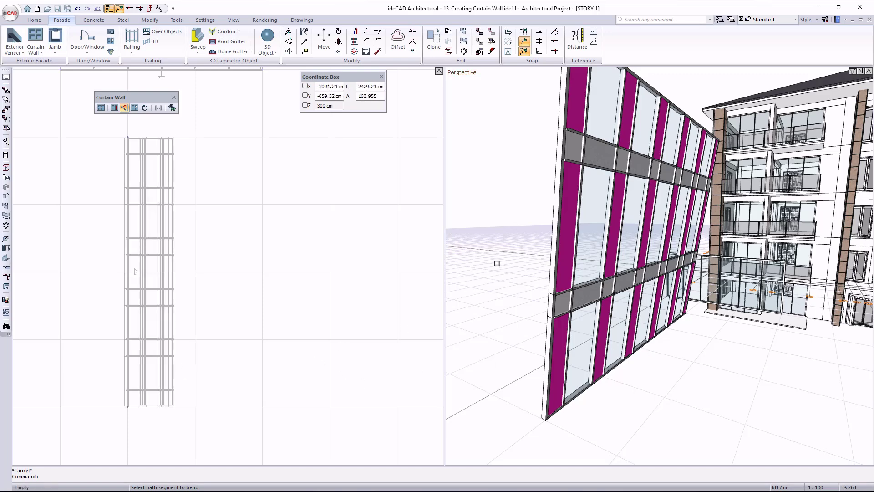
{"action": "middle_click_drag", "start_coordinate": [578, 277], "coordinate": [857, 256]}
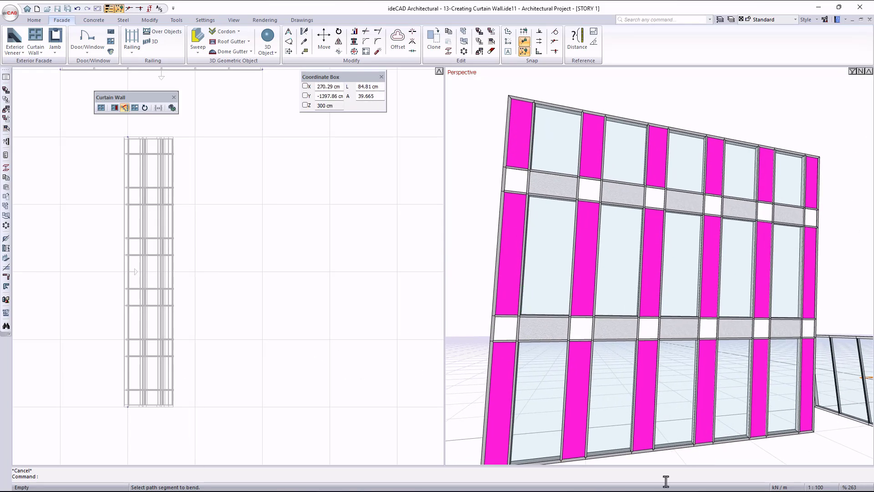
{"action": "scroll", "coordinate": [592, 329], "scroll_direction": "down", "scroll_amount": 2}
{"action": "middle_click_drag", "start_coordinate": [559, 341], "coordinate": [554, 353]}
{"action": "scroll", "coordinate": [553, 353], "scroll_direction": "down", "scroll_amount": 1}
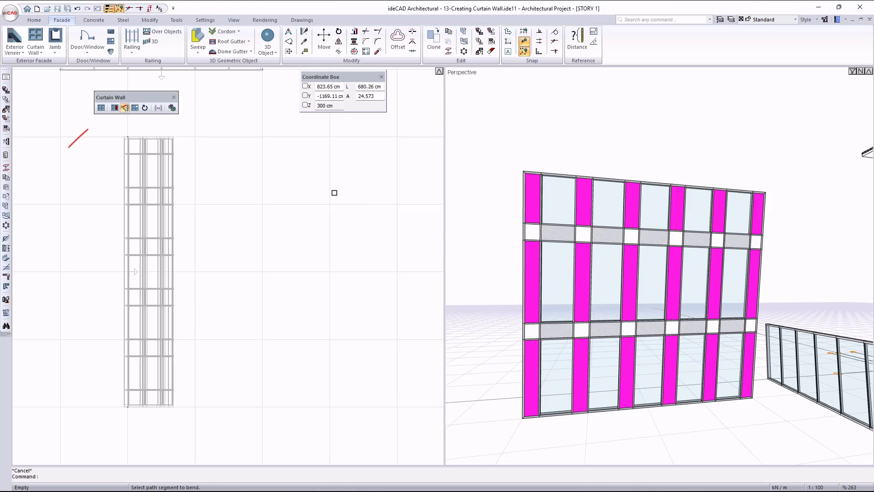
{"action": "left_click", "coordinate": [116, 111]}
{"action": "scroll", "coordinate": [628, 283], "scroll_direction": "up", "scroll_amount": 1}
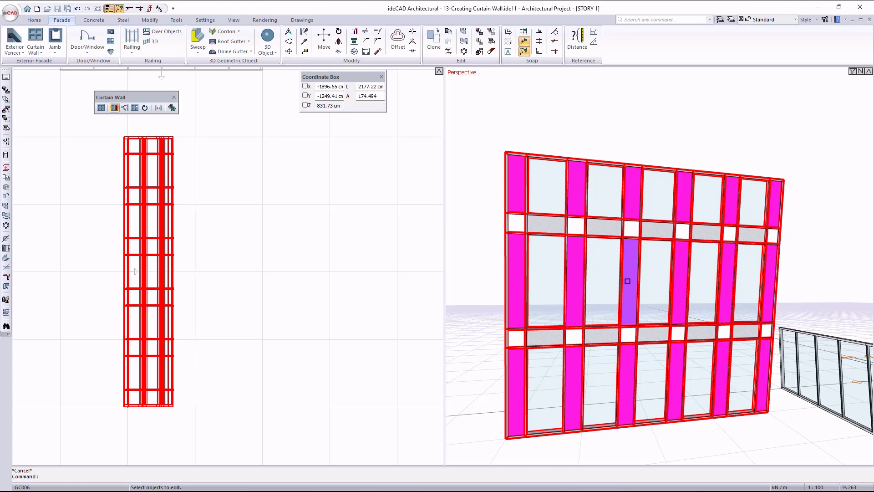
{"action": "left_click", "coordinate": [629, 277]}
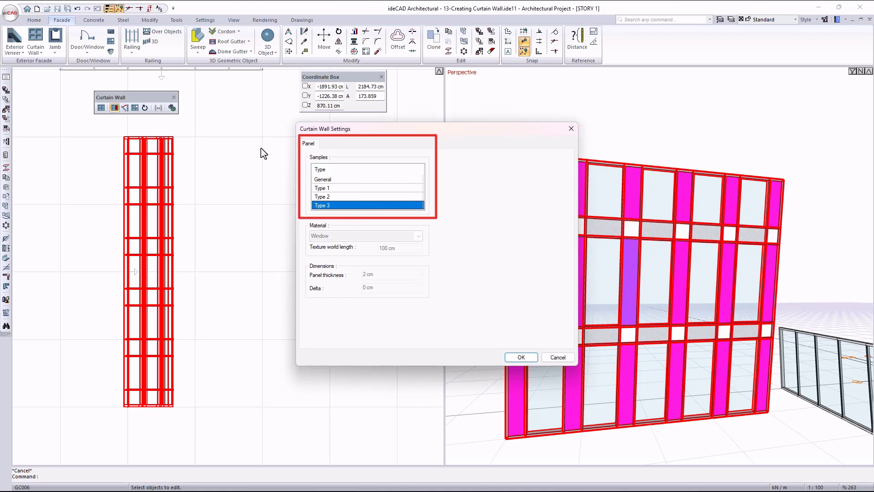
{"action": "key", "text": "Escape"}
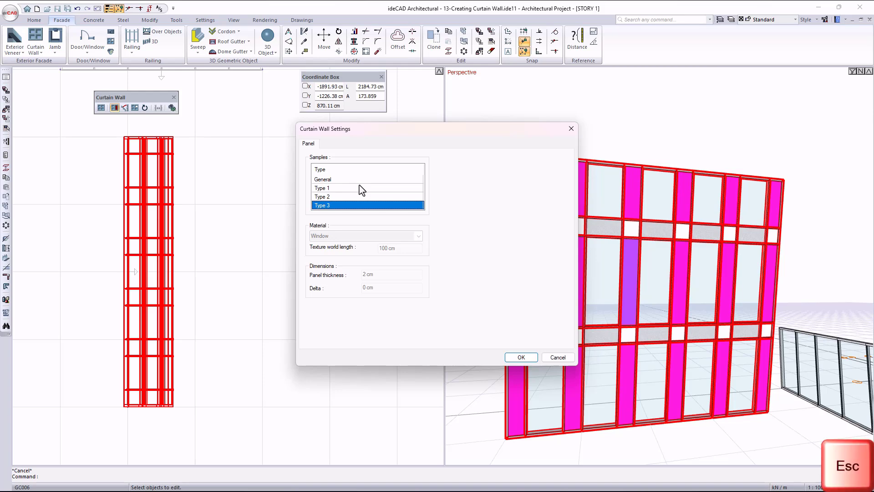
Review the sample types of the mullion beside a magenta middle-row panel, then leave curtain wall item editing without changes.
{"action": "scroll", "coordinate": [561, 273], "scroll_direction": "up", "scroll_amount": 4}
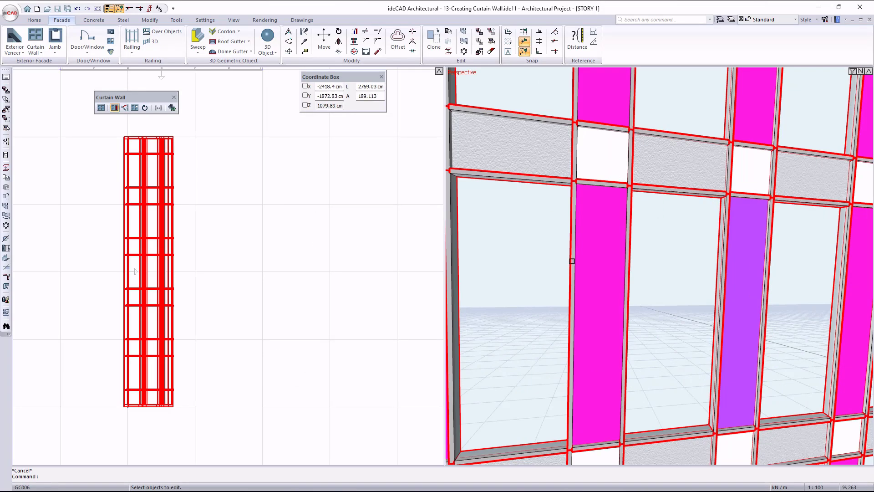
{"action": "left_click", "coordinate": [572, 259]}
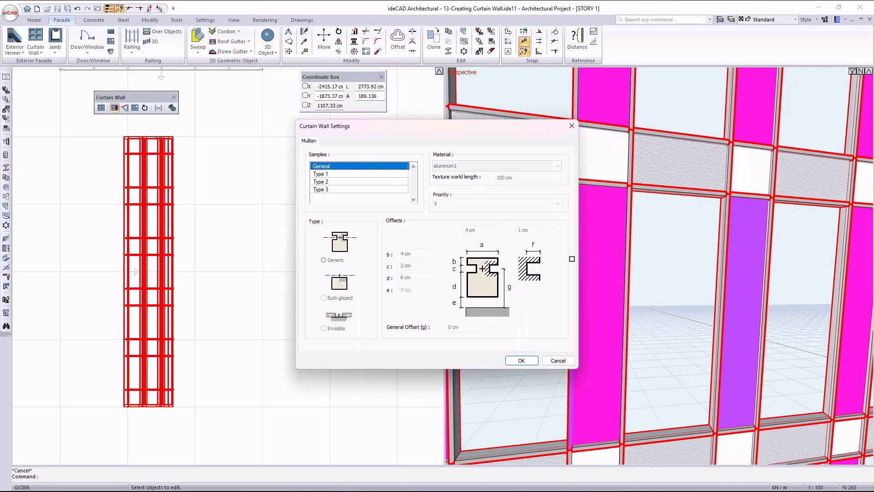
{"action": "left_click", "coordinate": [342, 182]}
{"action": "left_click", "coordinate": [342, 191]}
{"action": "left_click", "coordinate": [334, 165]}
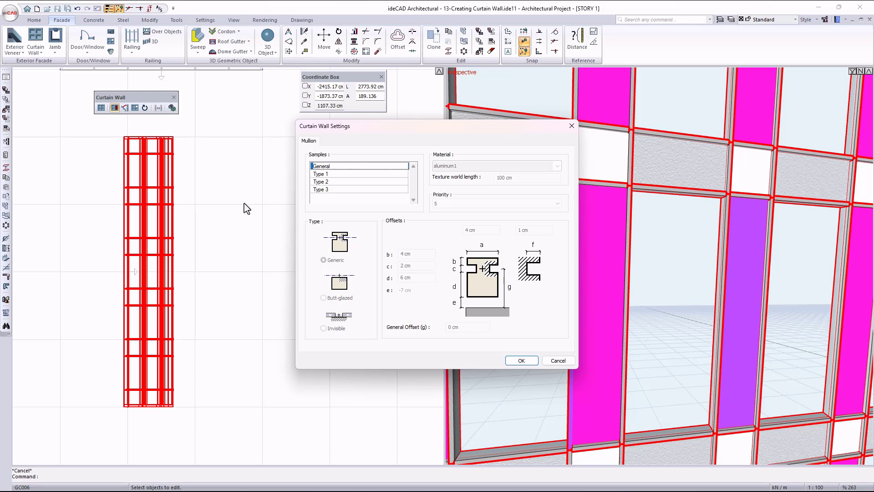
{"action": "key", "text": "Escape"}
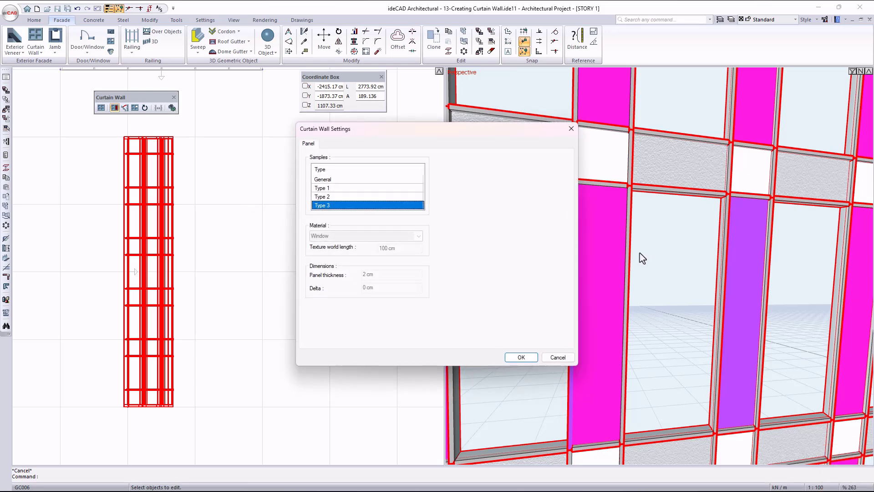
{"action": "key", "text": "Escape"}
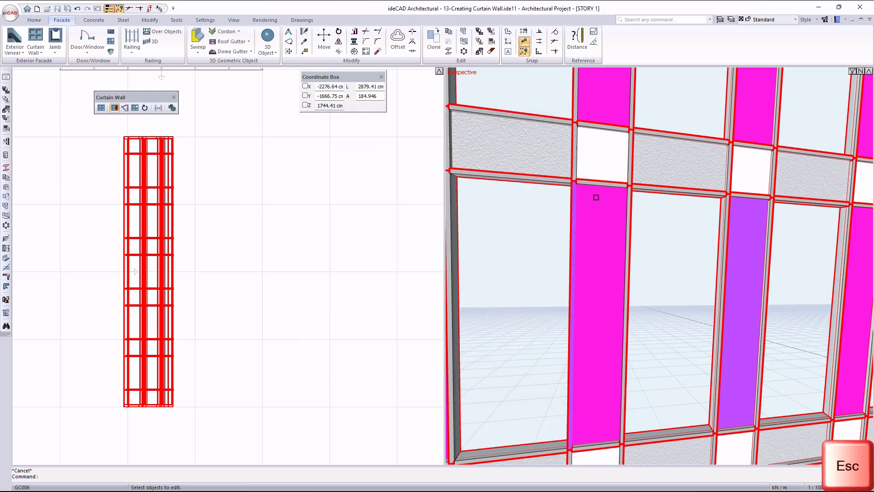
{"action": "key", "text": "Escape"}
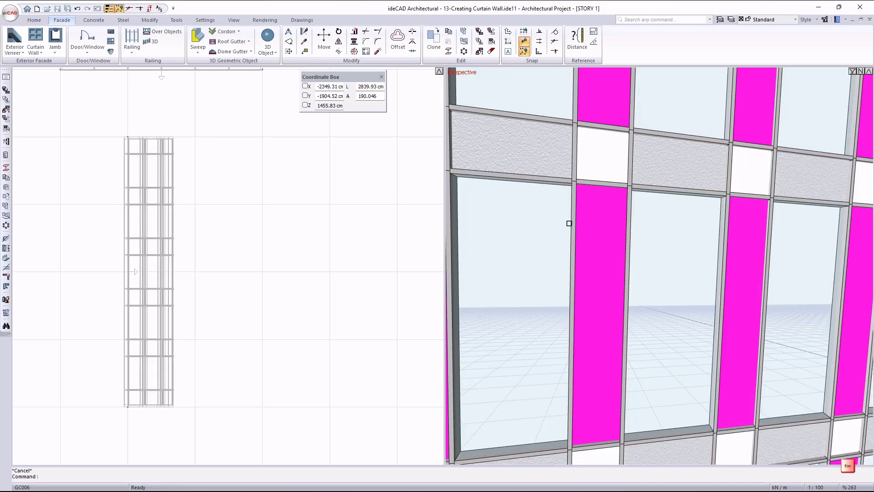
Using Edit Curtain Wall Item, delete the mullion between the second magenta panel of the middle row and the adjoining glass panel.
{"action": "left_click", "coordinate": [35, 50]}
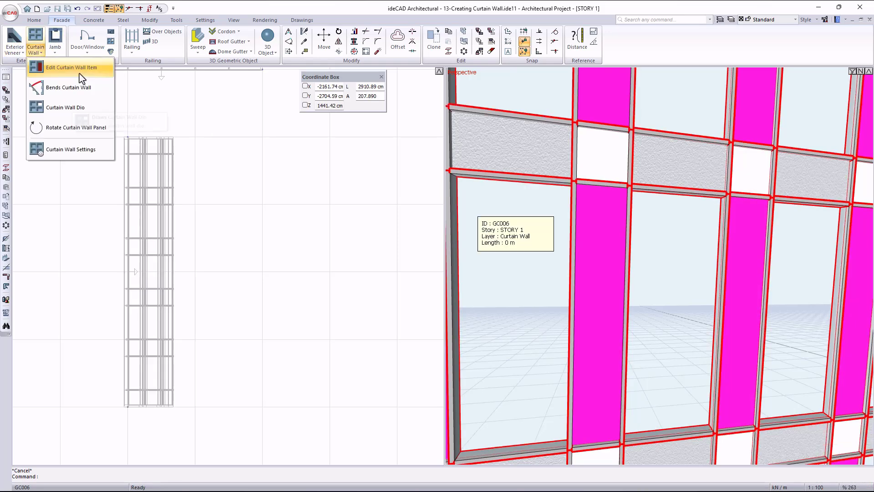
{"action": "left_click", "coordinate": [78, 77]}
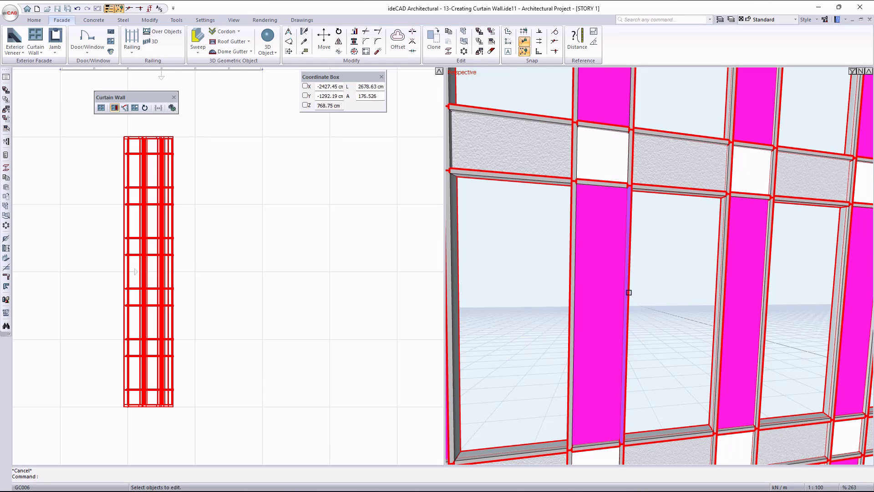
{"action": "key", "text": "Delete"}
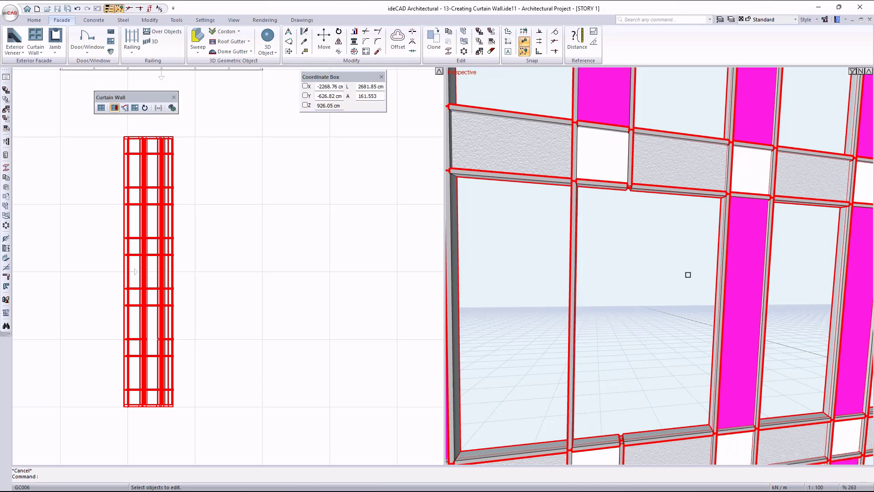
Delete the transom between the top row's third magenta panel and the white panel below it, then finish editing curtain wall items.
{"action": "scroll", "coordinate": [678, 294], "scroll_direction": "down", "scroll_amount": 2}
{"action": "middle_click_drag", "start_coordinate": [670, 314], "coordinate": [667, 304]}
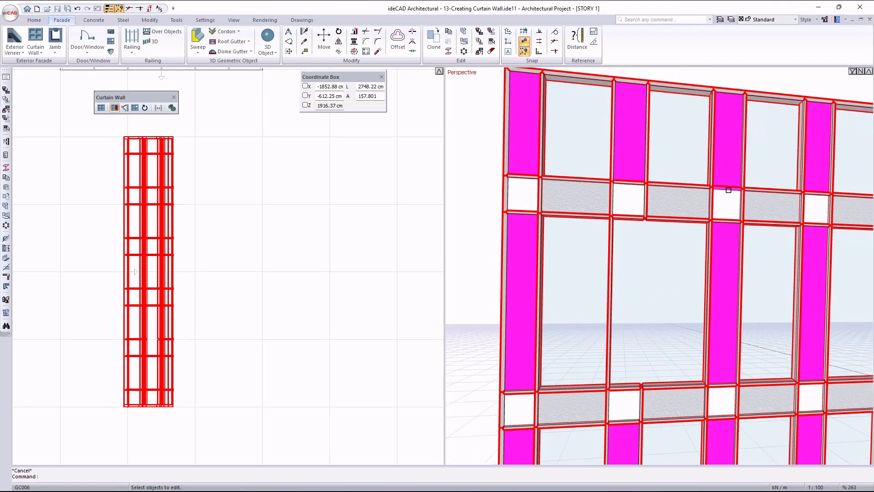
{"action": "key", "text": "Delete"}
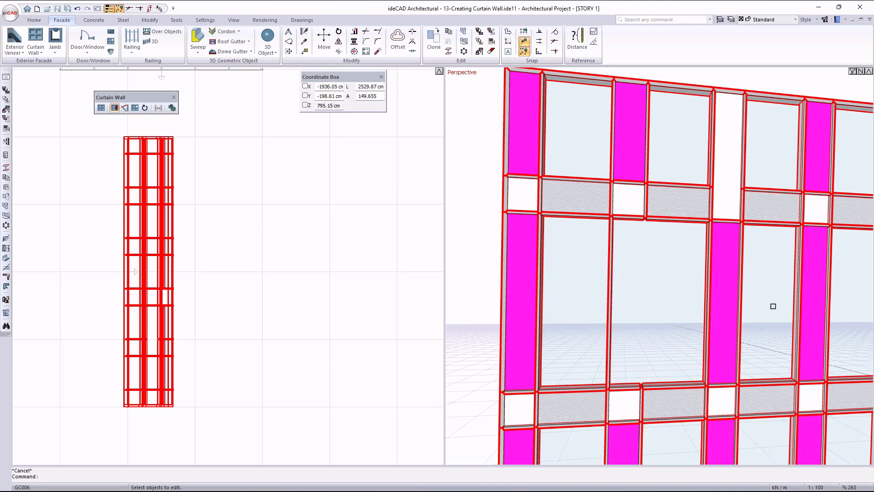
{"action": "middle_click_drag", "start_coordinate": [709, 311], "coordinate": [756, 312], "text": "ctrl"}
{"action": "scroll", "coordinate": [690, 291], "scroll_direction": "down", "scroll_amount": 3}
{"action": "middle_click_drag", "start_coordinate": [690, 325], "coordinate": [702, 299], "text": "ctrl"}
{"action": "key", "text": "Escape"}
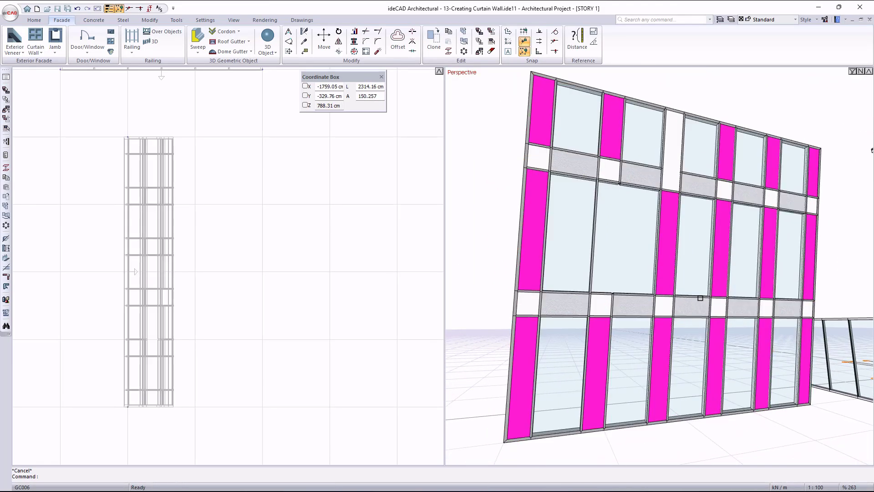